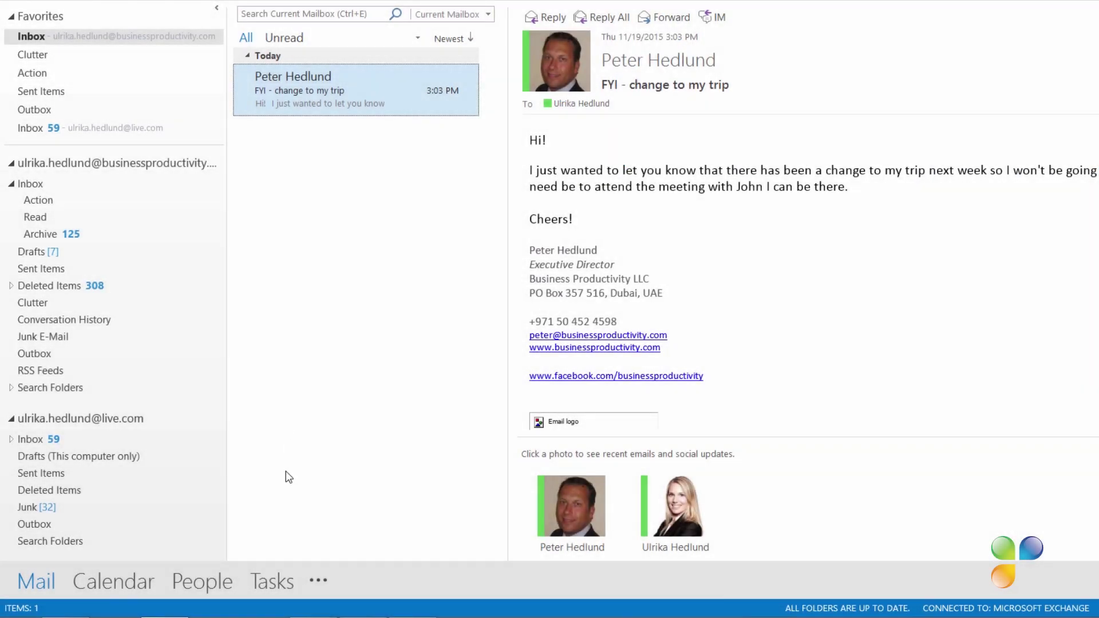
Step: From the Tasks peek, enter a new task to e-mail a colleague about the studio
mouse_move(279, 587)
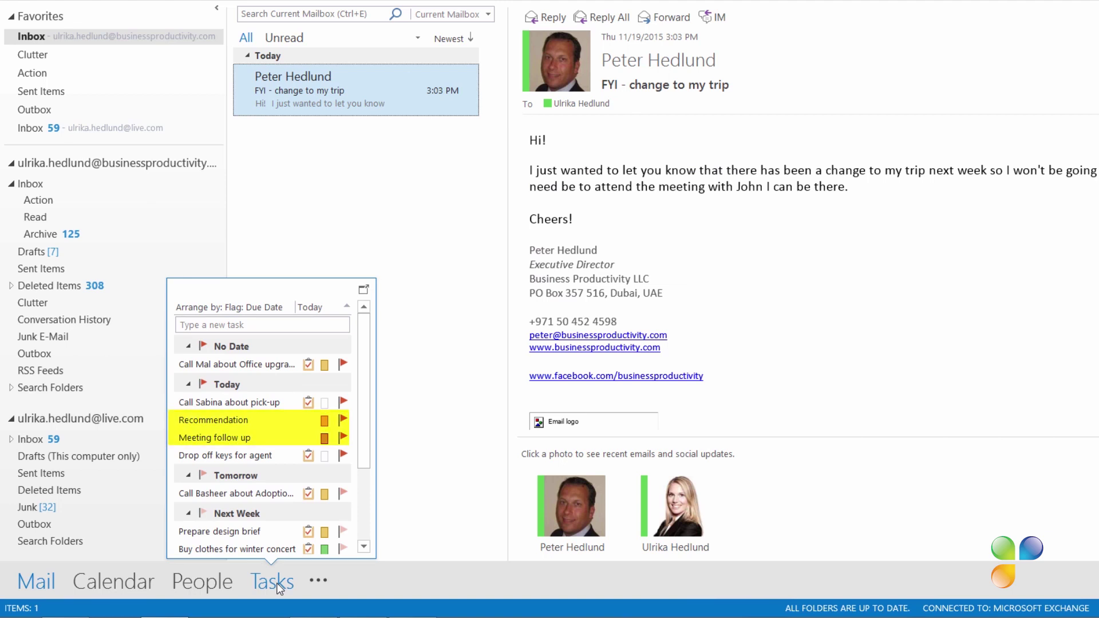
left_click(294, 325)
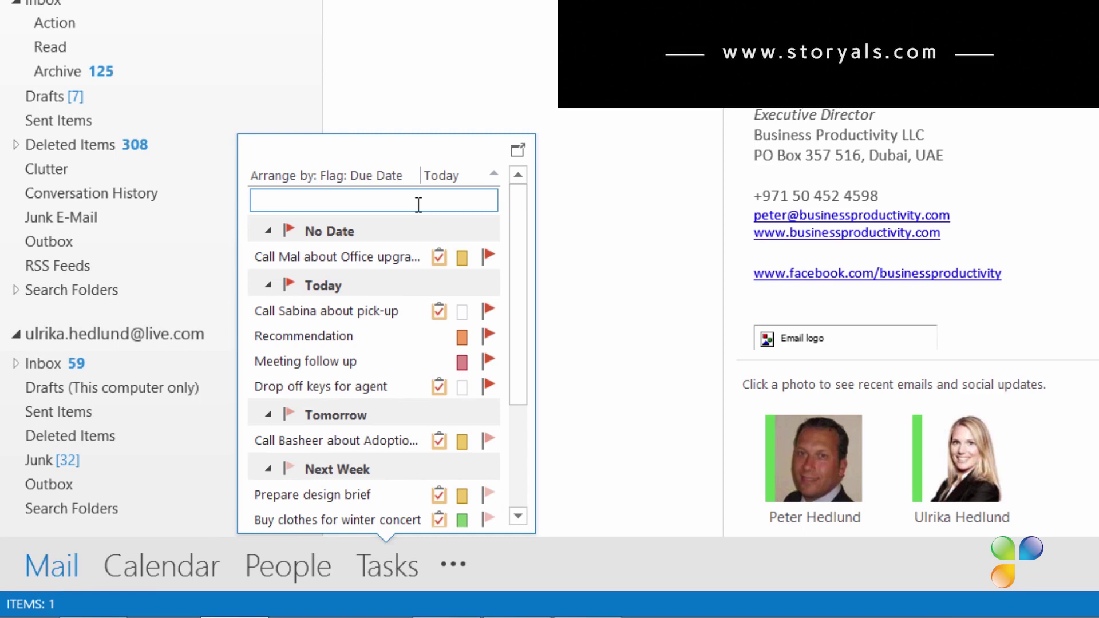
type("Email Nade")
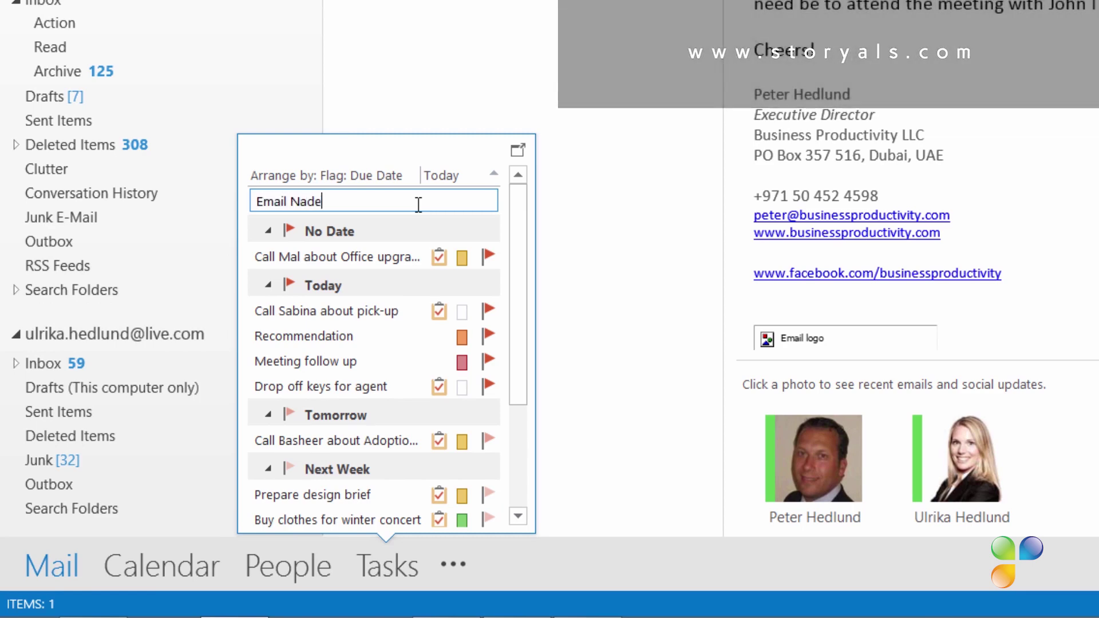
type("em about studio")
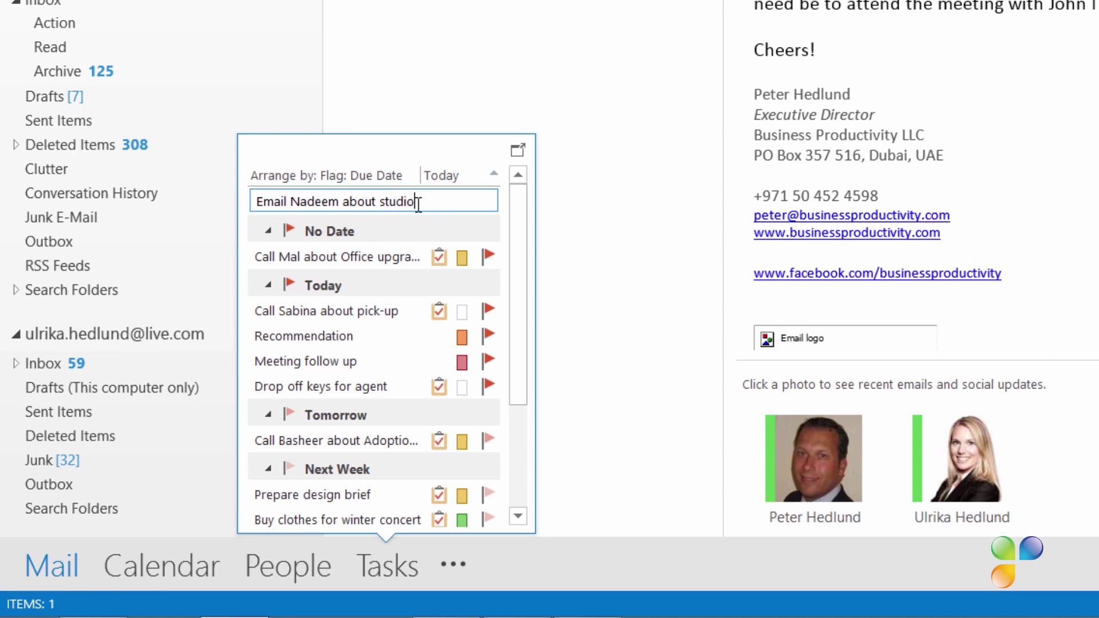
key("Return")
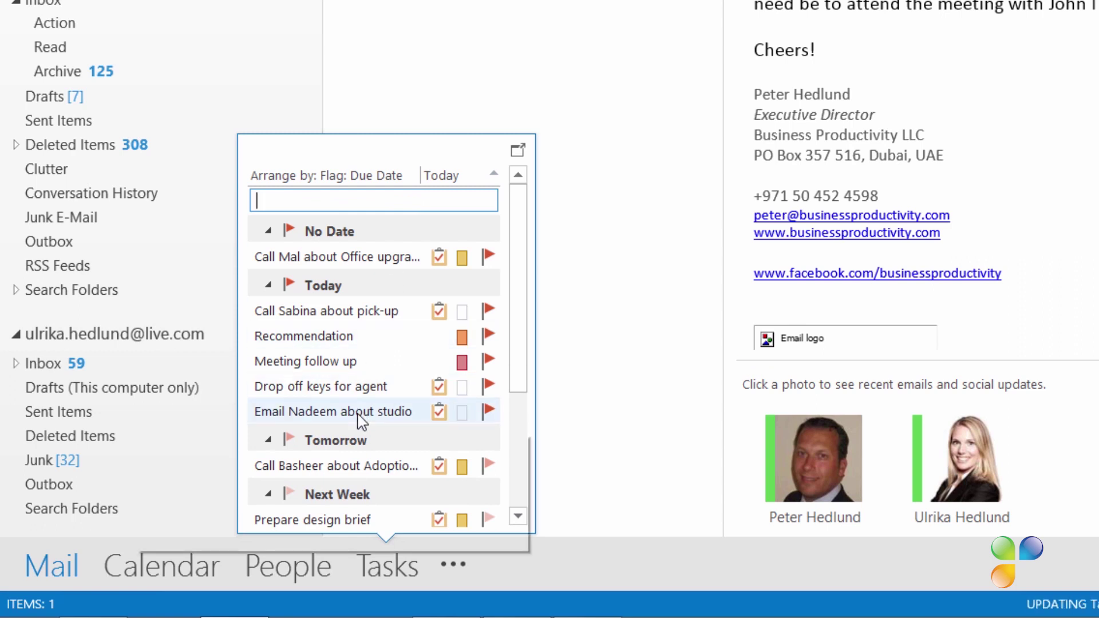
Step: Flag the studio e-mail task for Tomorrow, mark the pick-up call task complete, and dock the task list
right_click(488, 412)
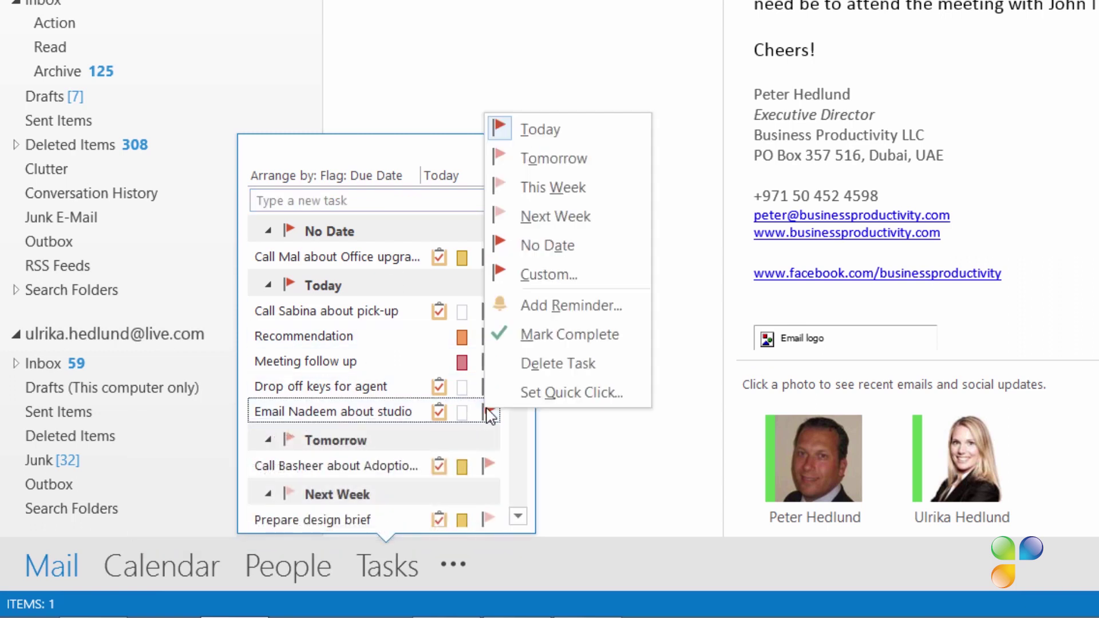
left_click(572, 169)
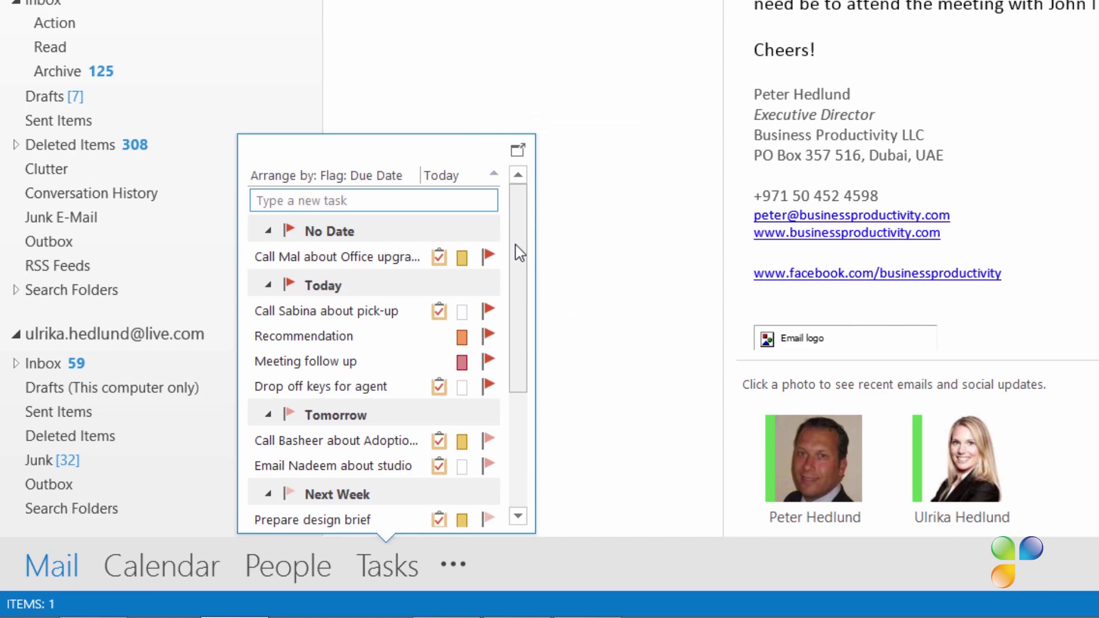
left_click(487, 311)
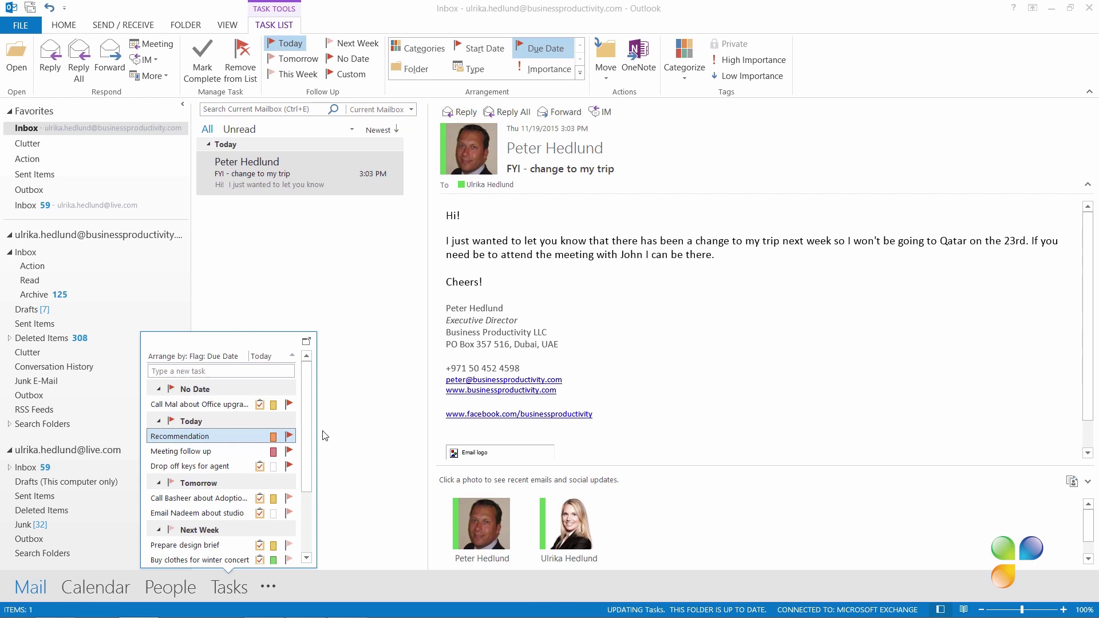
left_click(307, 344)
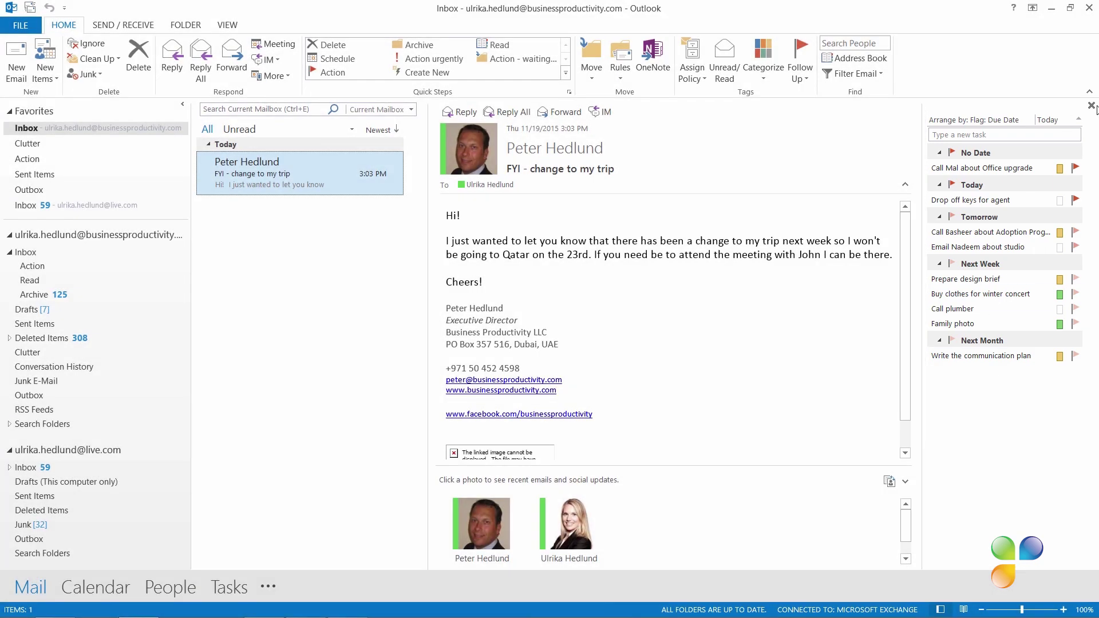
Step: Close the docked task list, reopen and close it via View > To-Do Bar > Tasks, then go to Calendar
left_click(1091, 106)
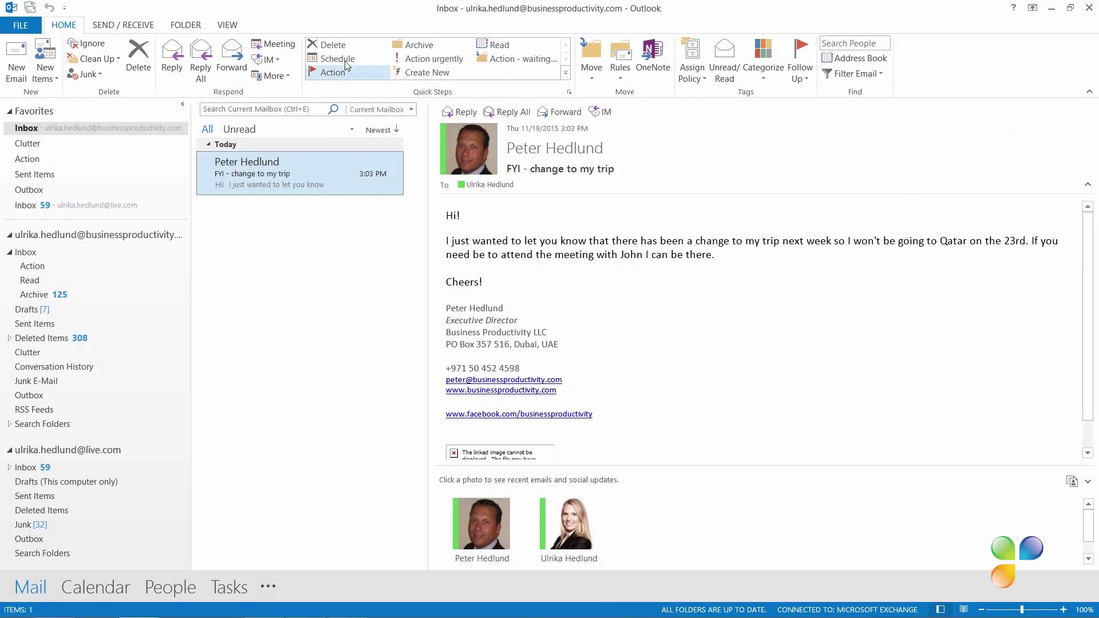
left_click(228, 26)
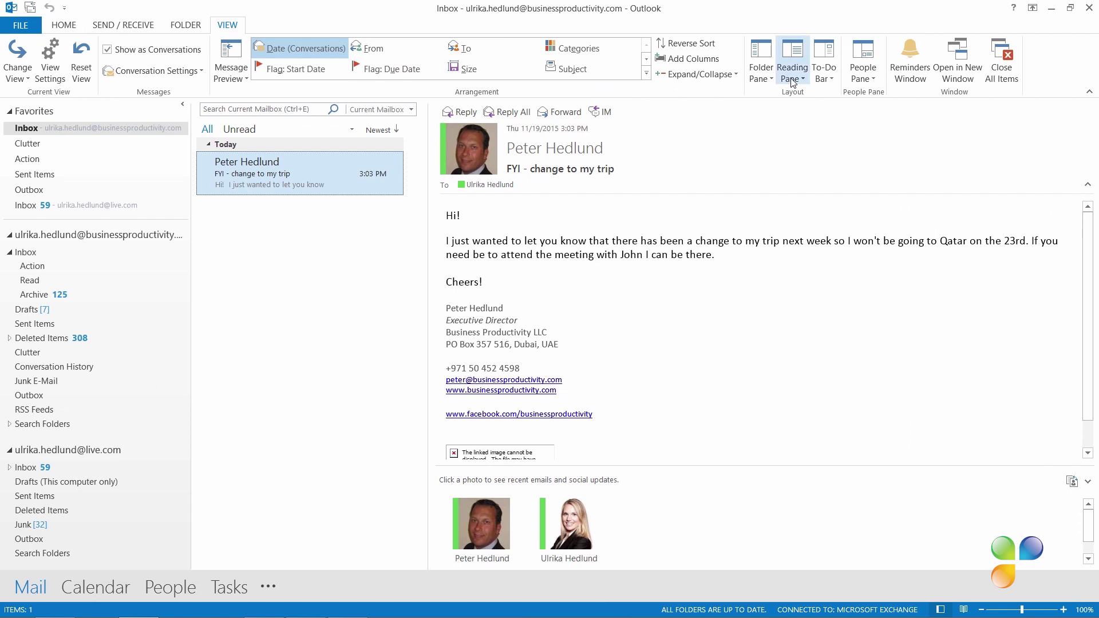
left_click(830, 67)
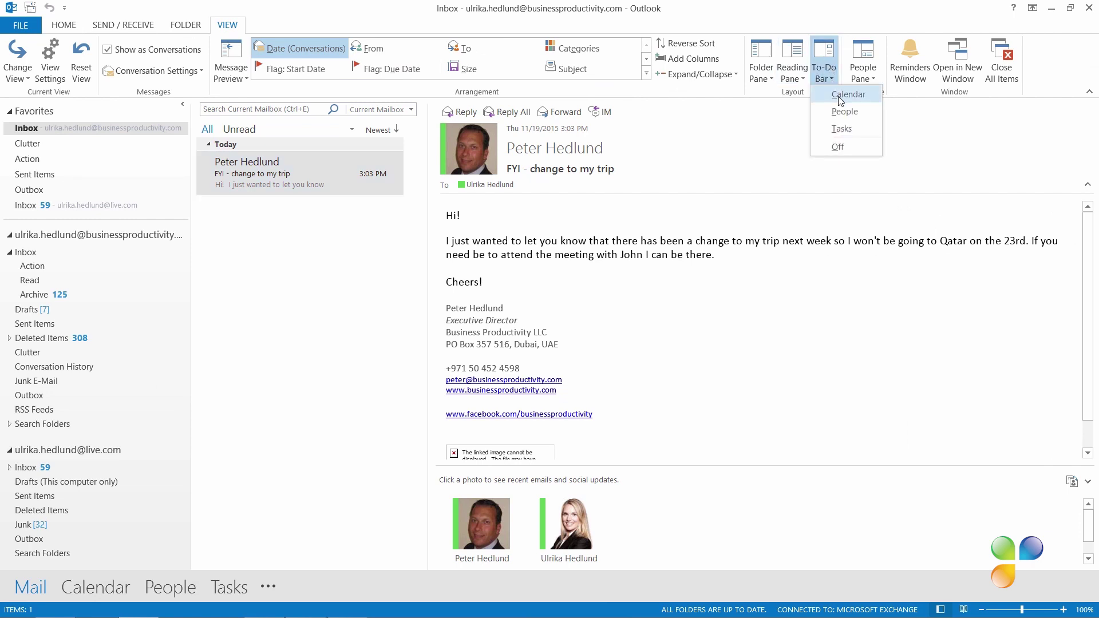
left_click(850, 131)
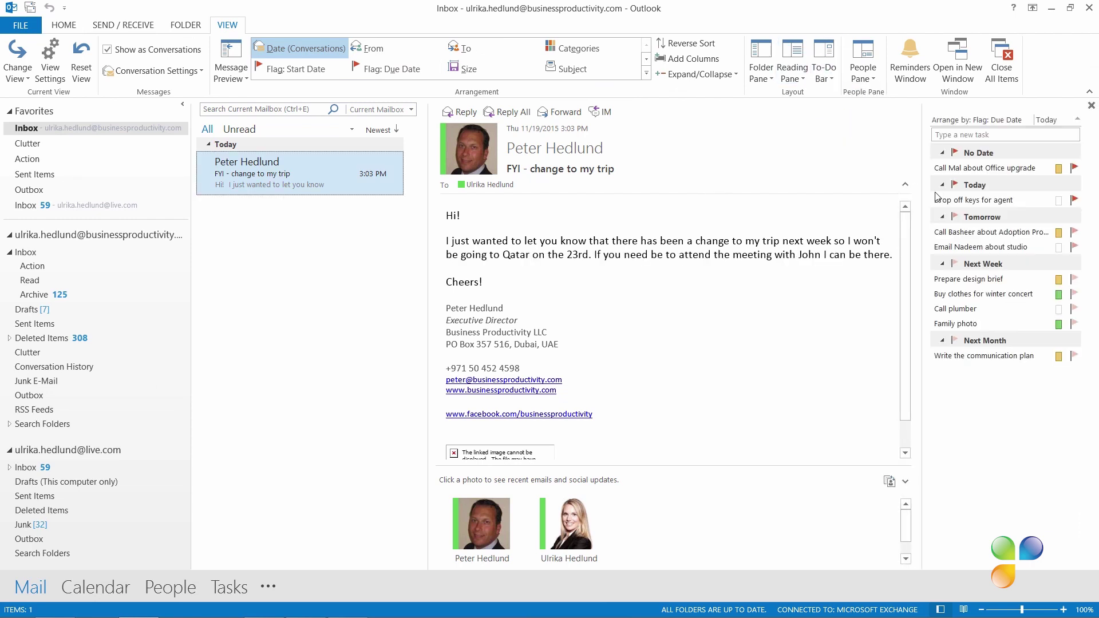
left_click(1091, 106)
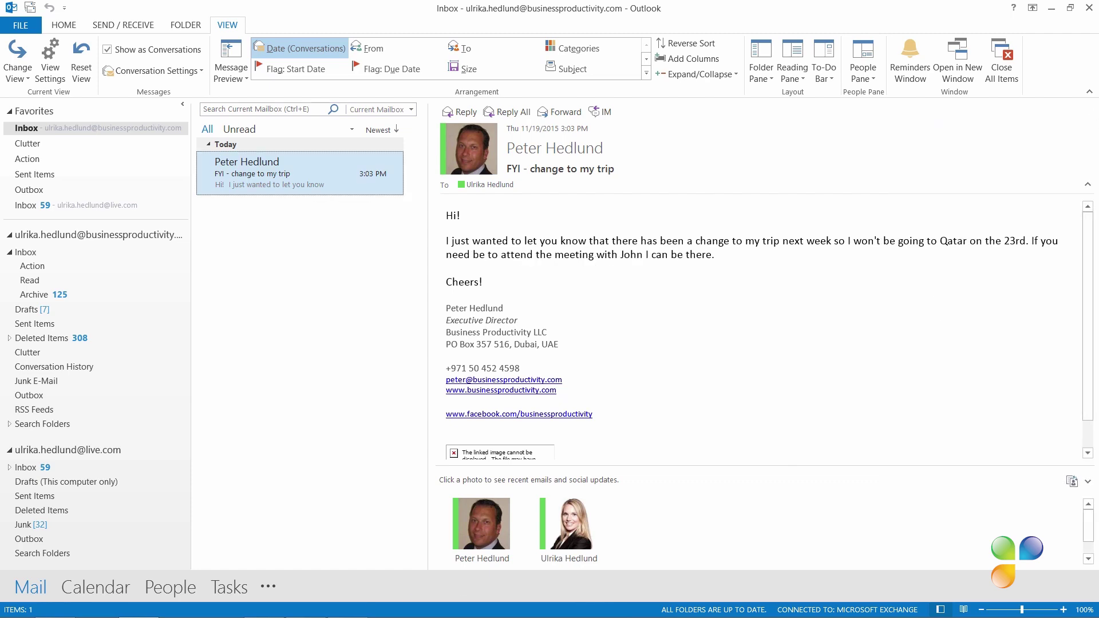
left_click(94, 590)
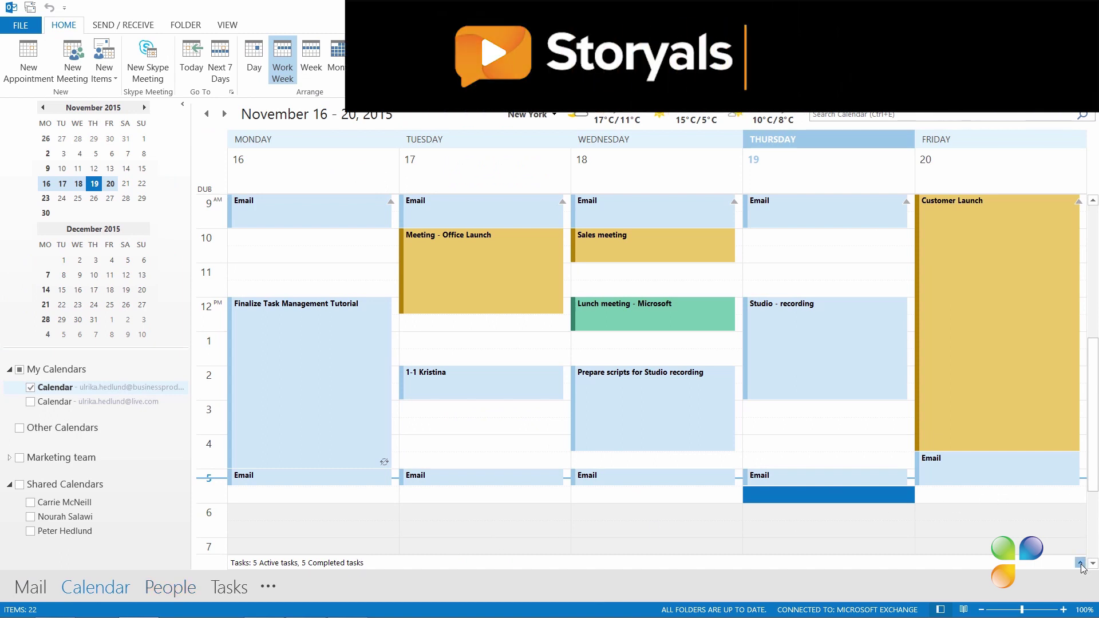
Step: Expand the Daily Task List and drag 'Meeting follow up' onto Thursday's 5 PM slot
left_click(1080, 563)
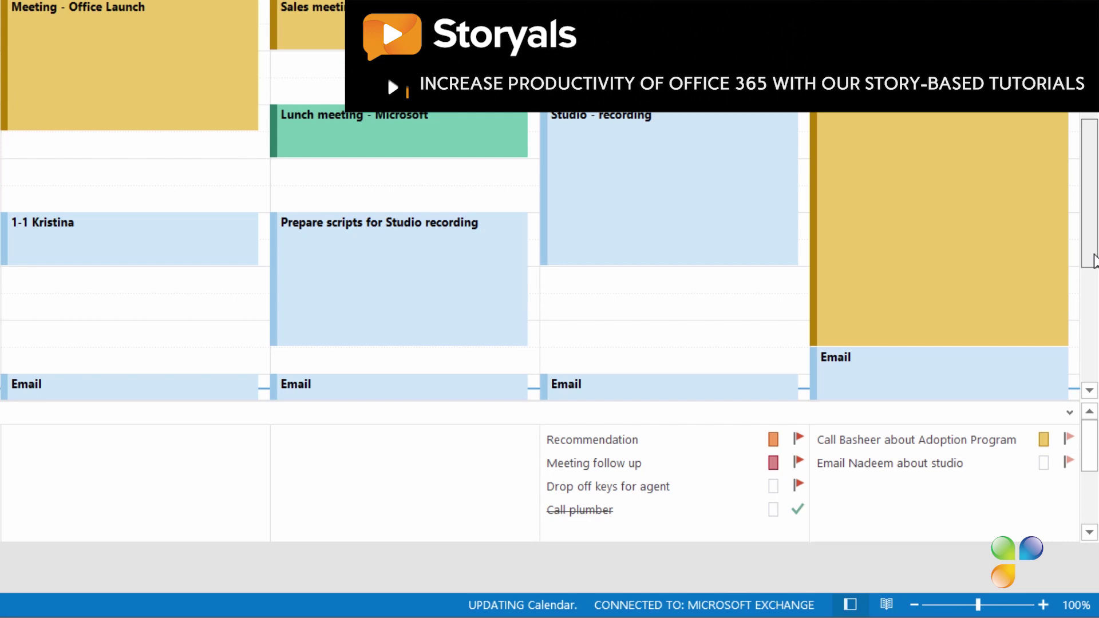
scroll(1093, 260, "down", 3)
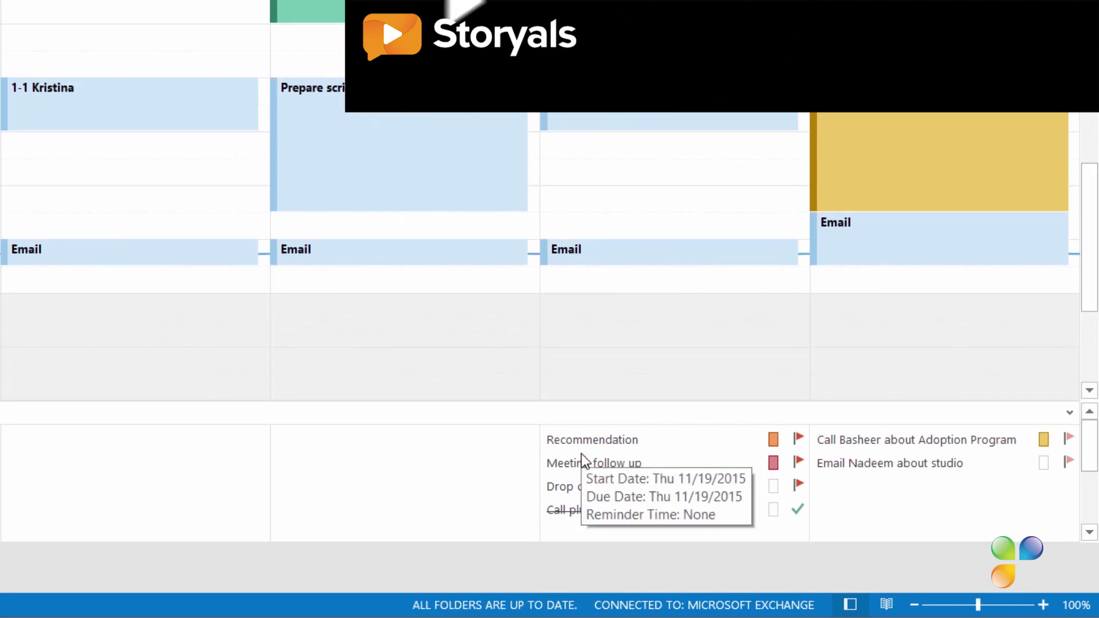
left_click_drag(579, 459, 588, 286)
mouse_move(588, 286)
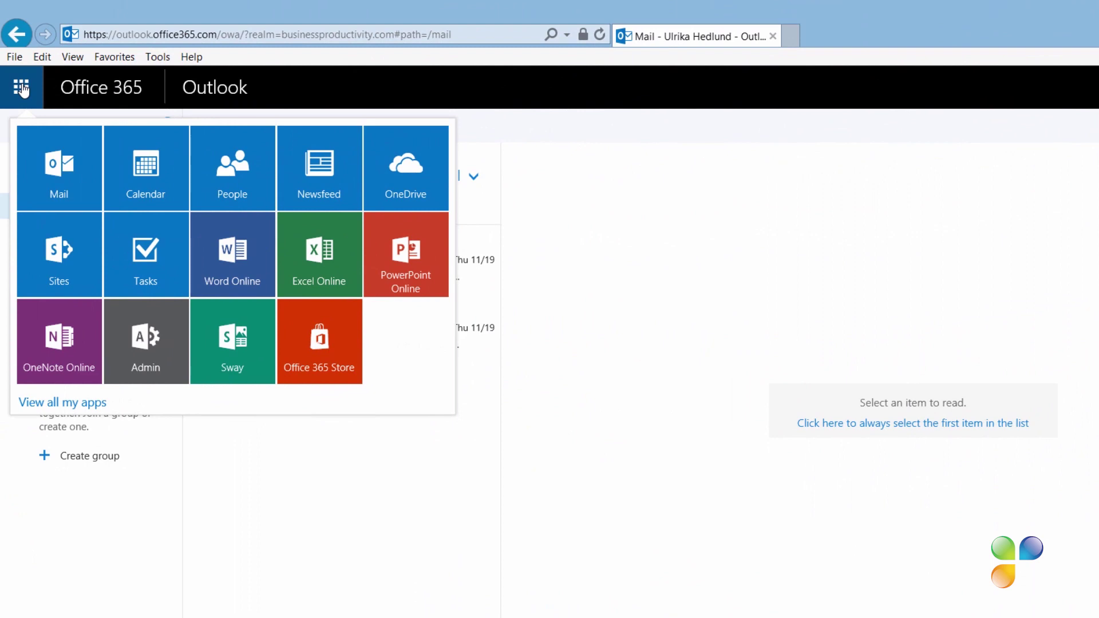
Step: Launch the Tasks tile from Outlook on the web's app launcher
left_click(145, 255)
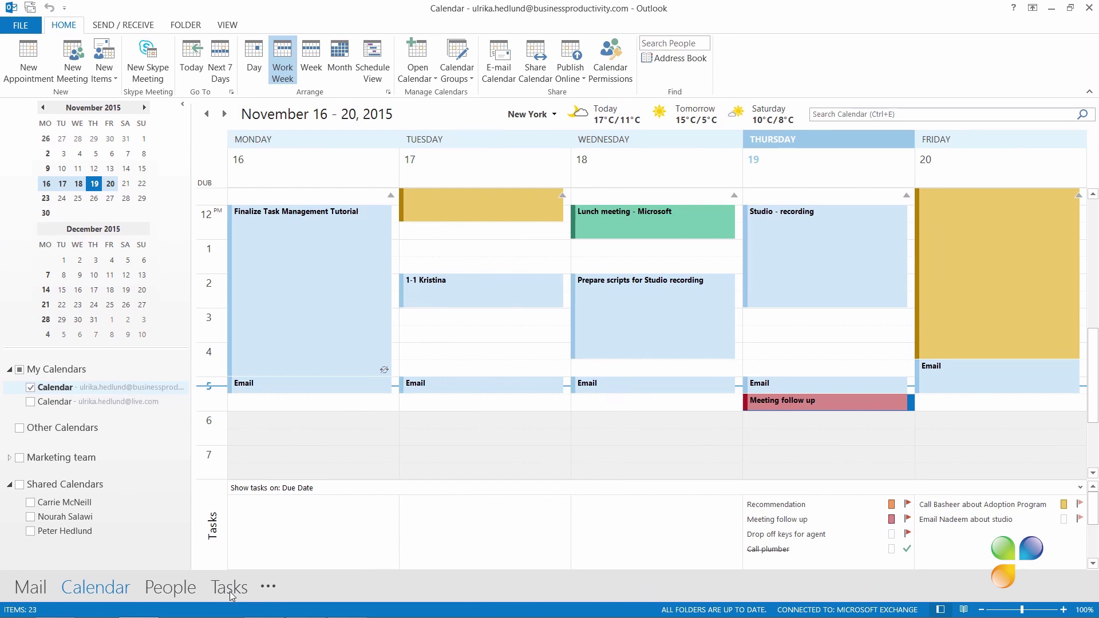
Step: Browse the Tasks and S4B Adoption Program folders, select To-Do List, and try Simple List before To-Do List view
left_click(229, 595)
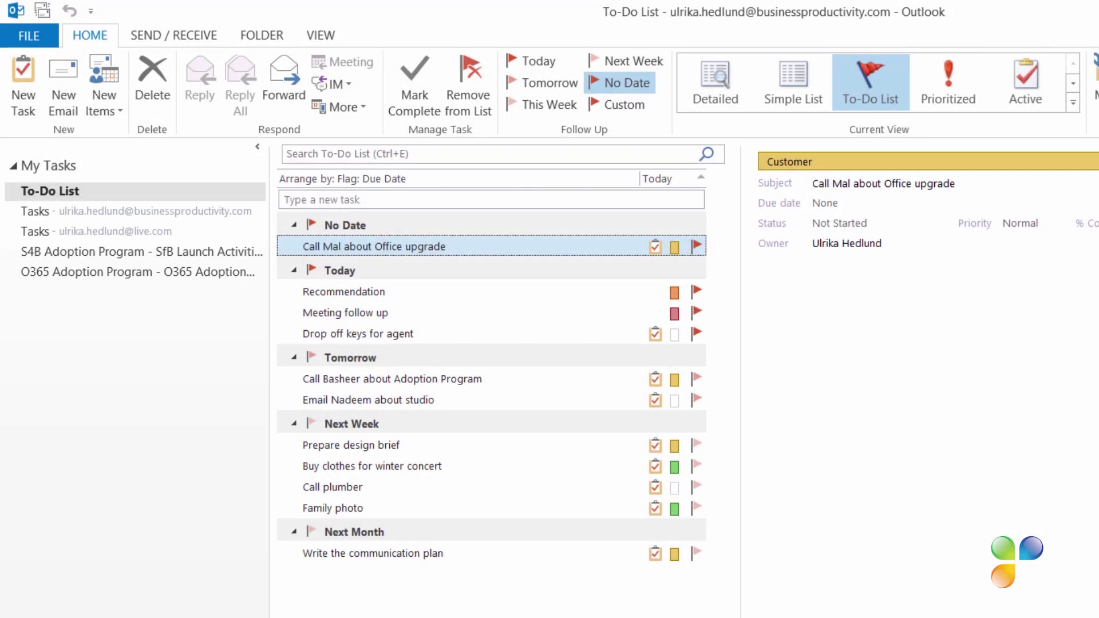
left_click(37, 213)
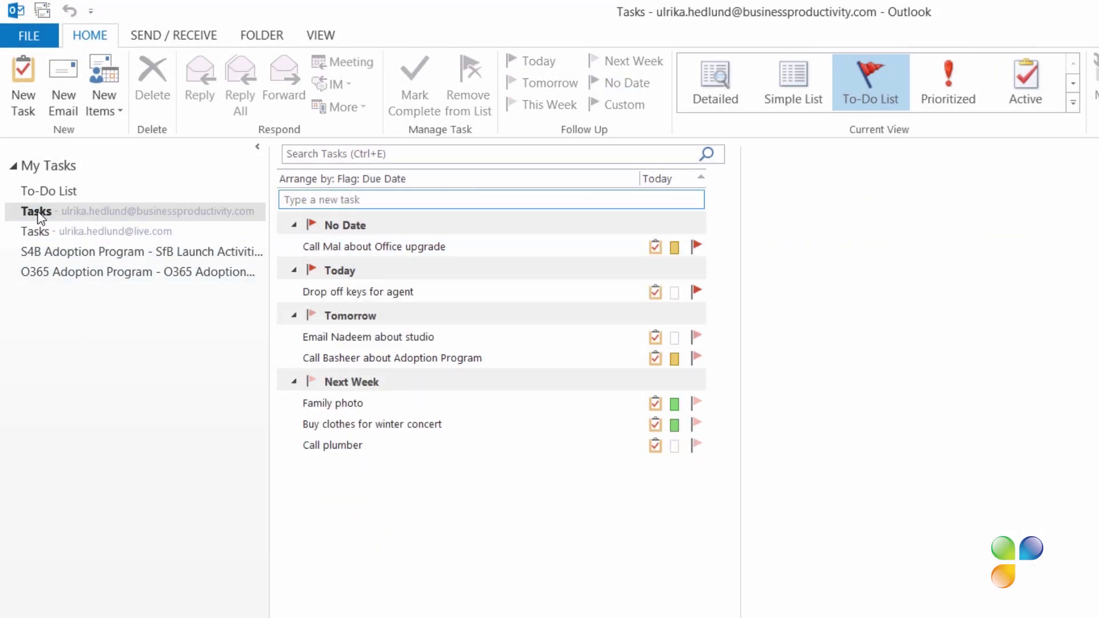
left_click(58, 255)
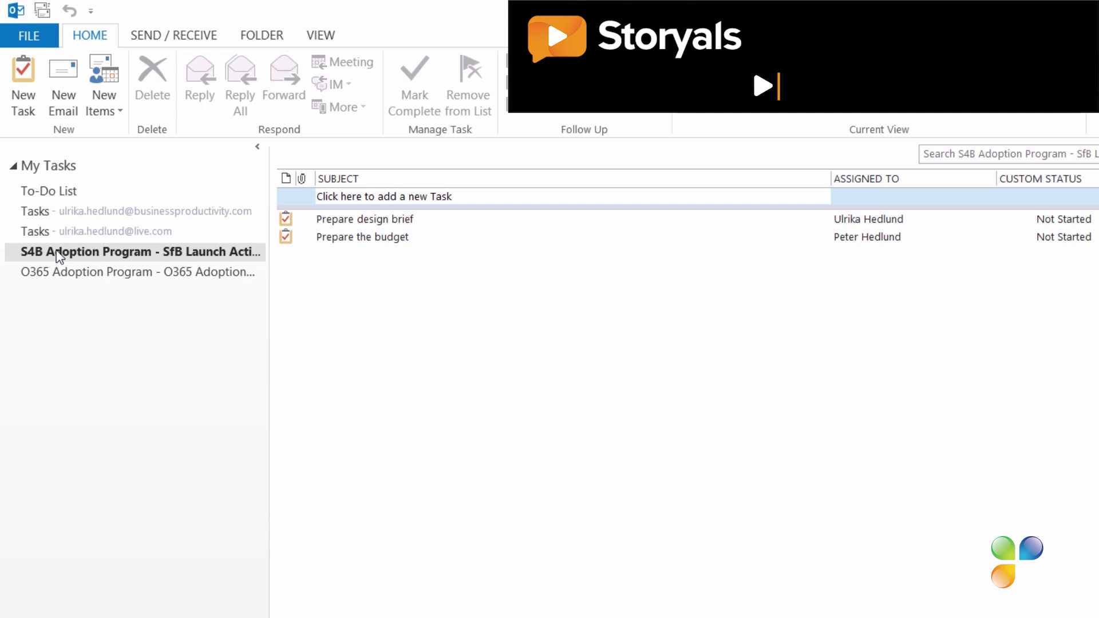
left_click(56, 195)
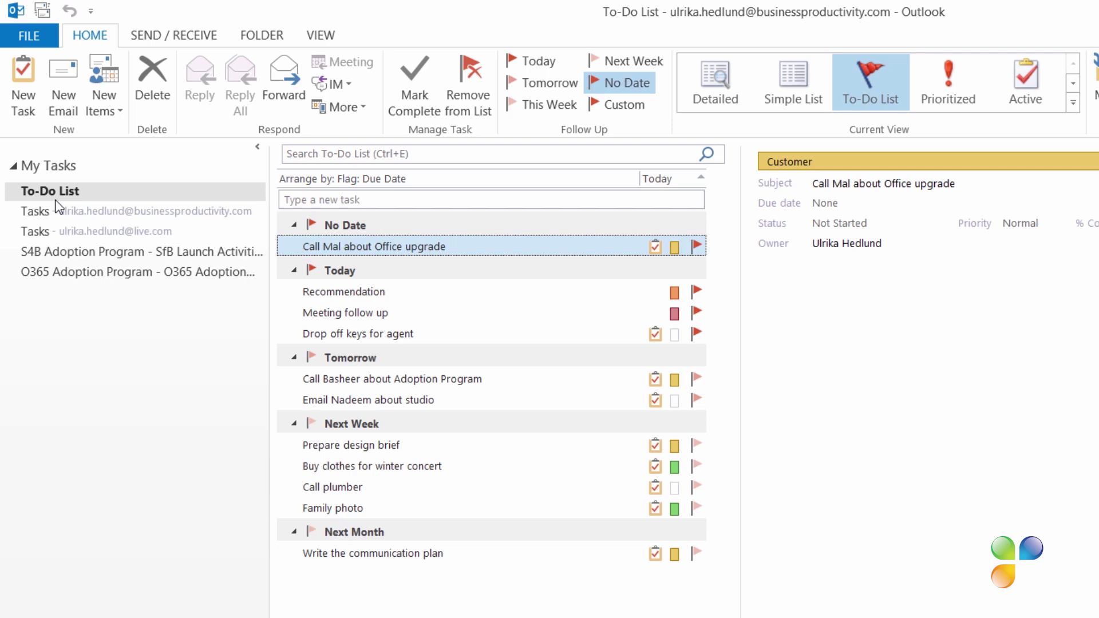
left_click(806, 86)
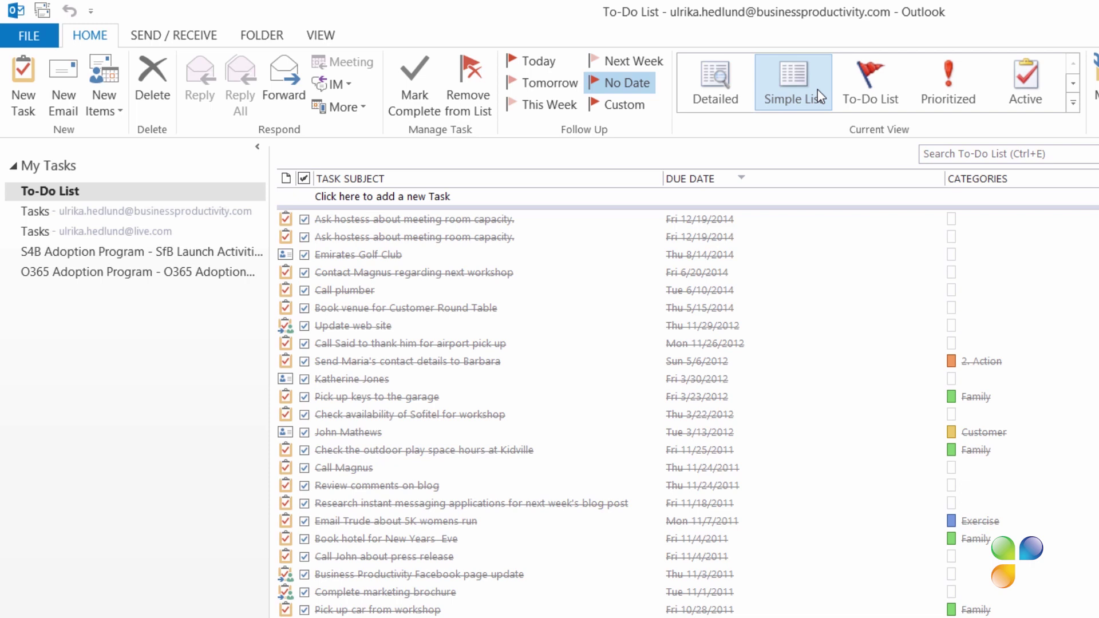
left_click(867, 88)
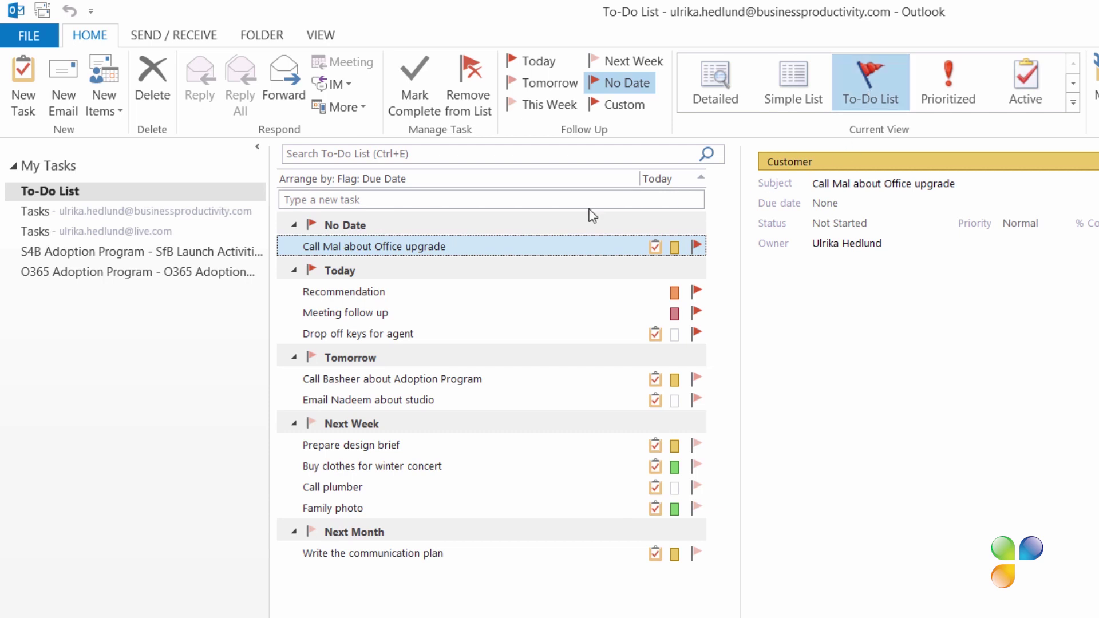
Step: Arrange the To-Do List by Folder, then by Categories
left_click(372, 181)
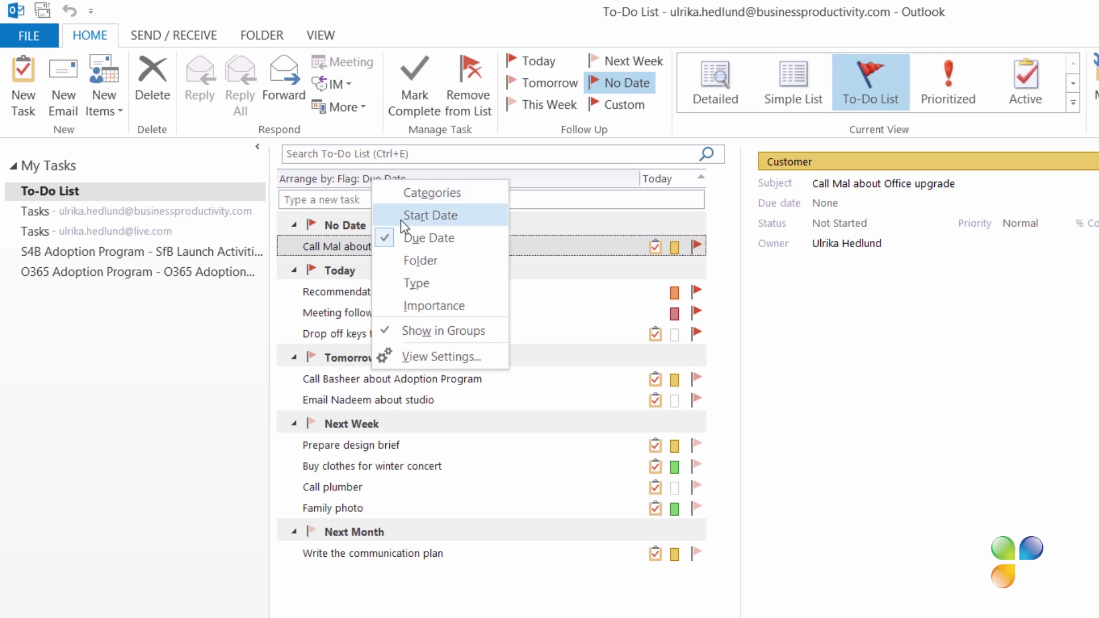
left_click(417, 261)
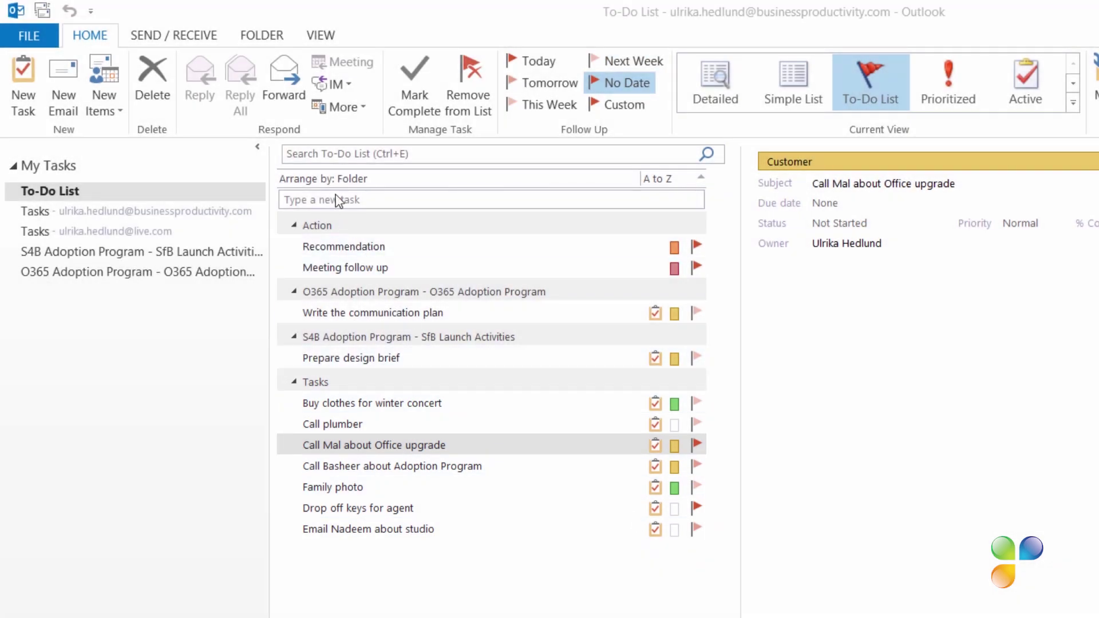
left_click(331, 179)
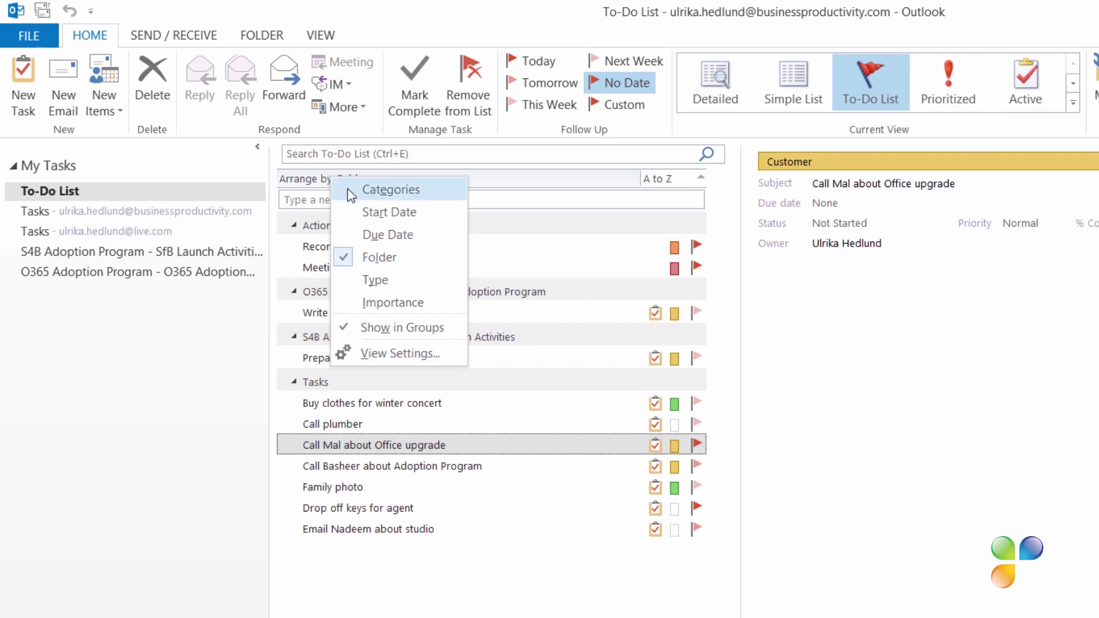
left_click(349, 189)
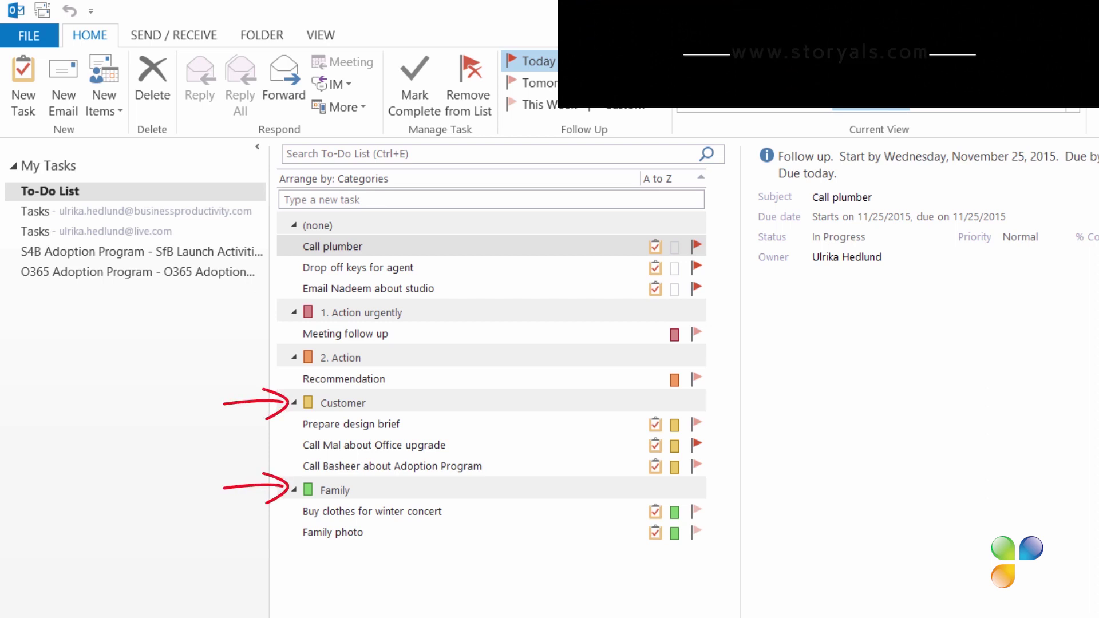
Step: Select the studio e-mail task and bring up its context menu
left_click(472, 288)
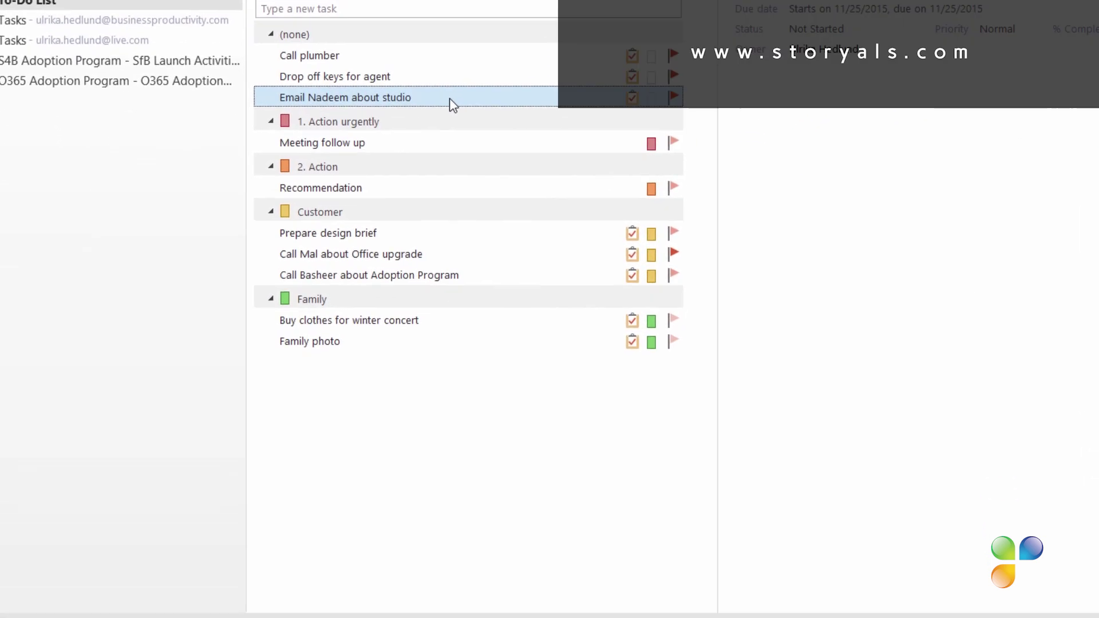
right_click(450, 99)
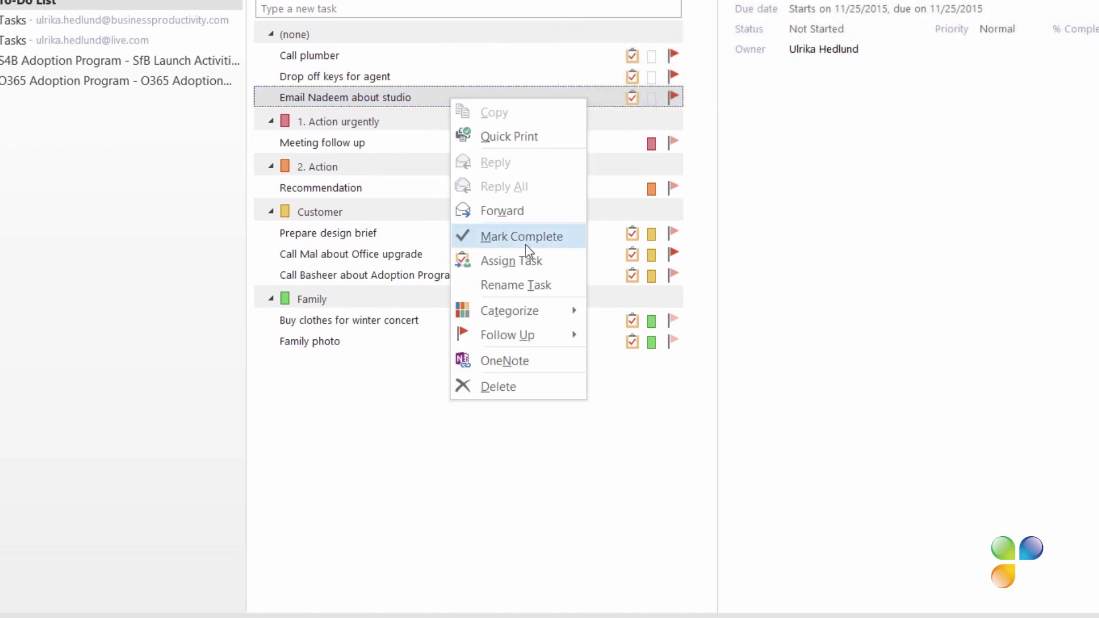
mouse_move(545, 312)
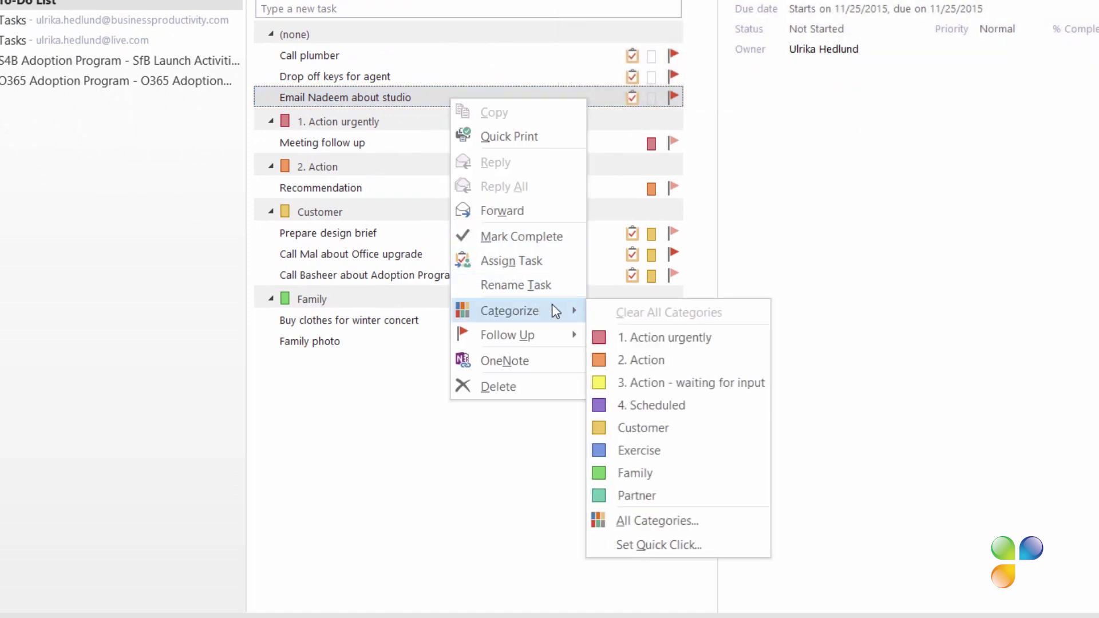
Step: Under Categorize > Set Quick Click, choose Customer from the dropdown and confirm with OK
left_click(654, 428)
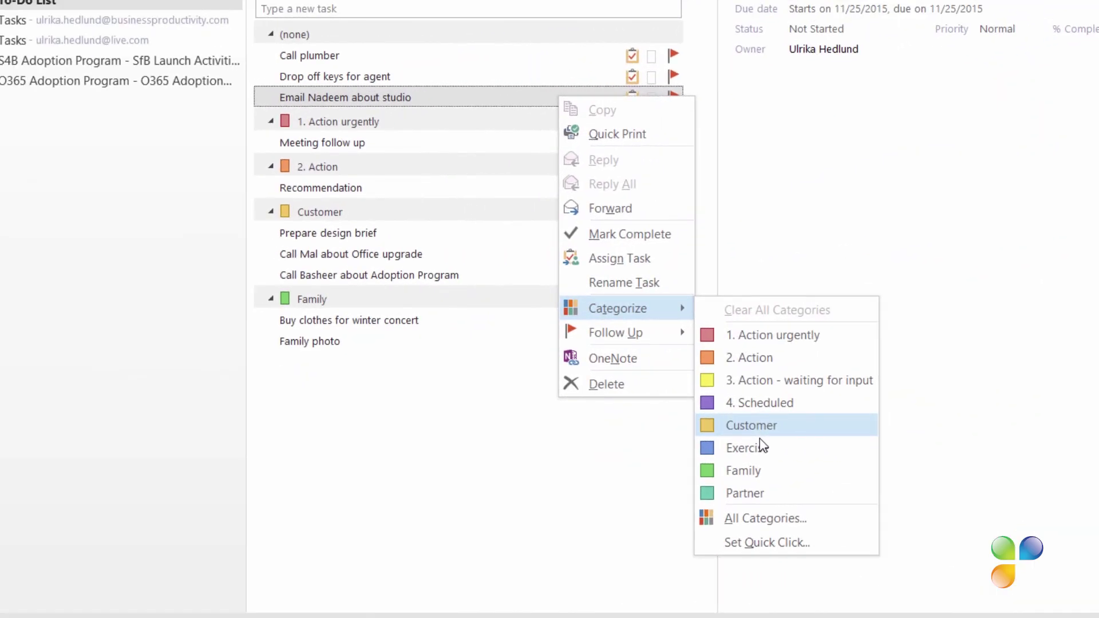
left_click(763, 542)
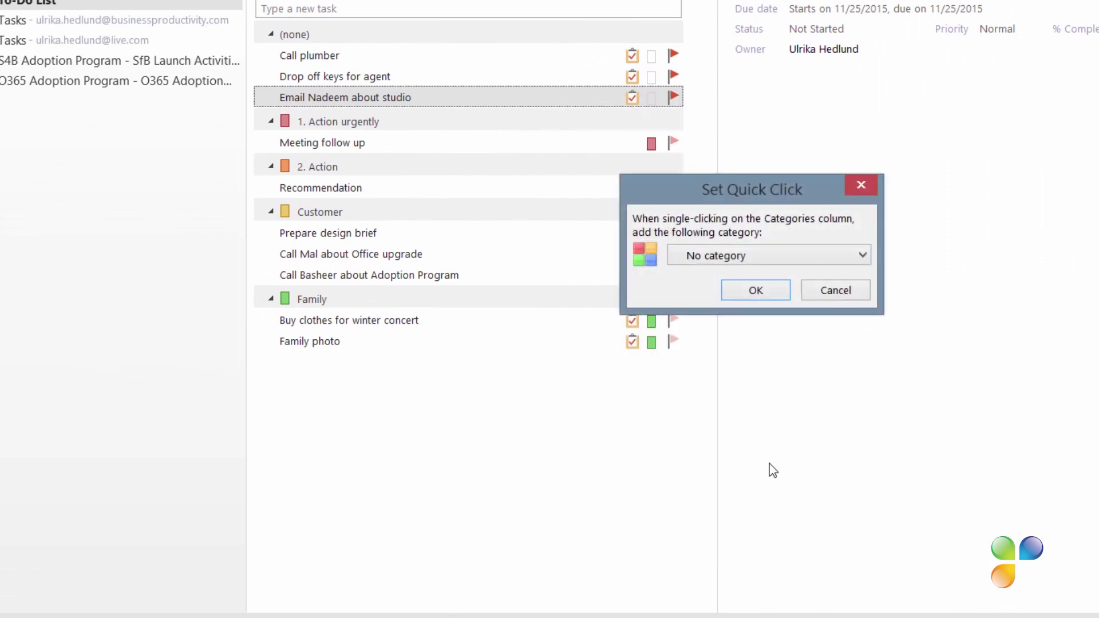
left_click(858, 253)
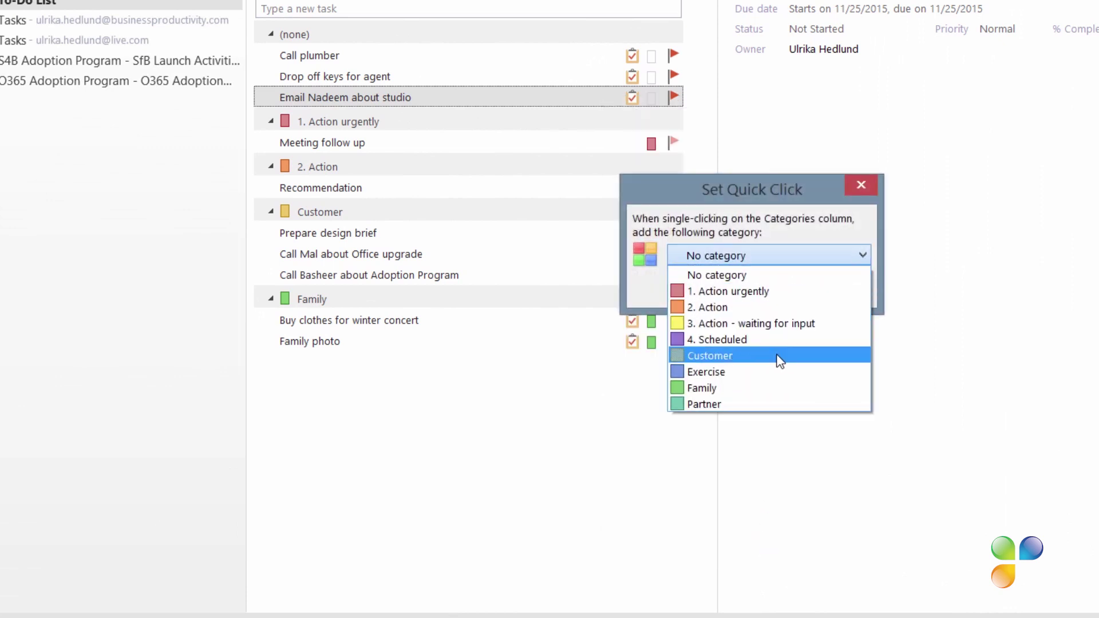
left_click(780, 355)
left_click(755, 289)
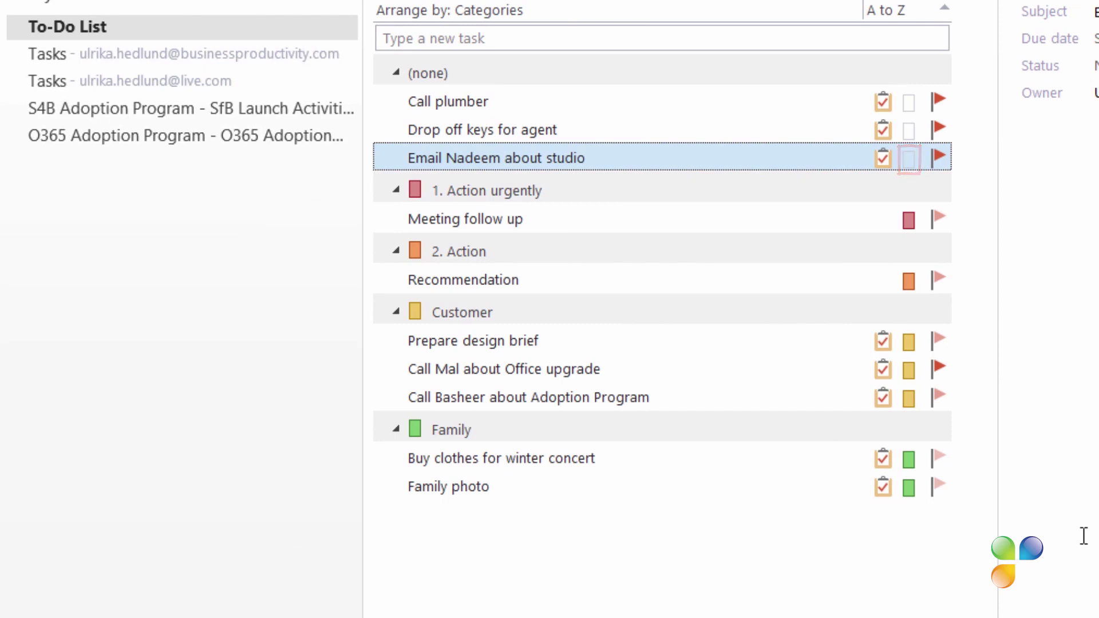
Step: Give the studio e-mail task the Customer category by quick click and by dragging it into the Customer group
left_click(908, 158)
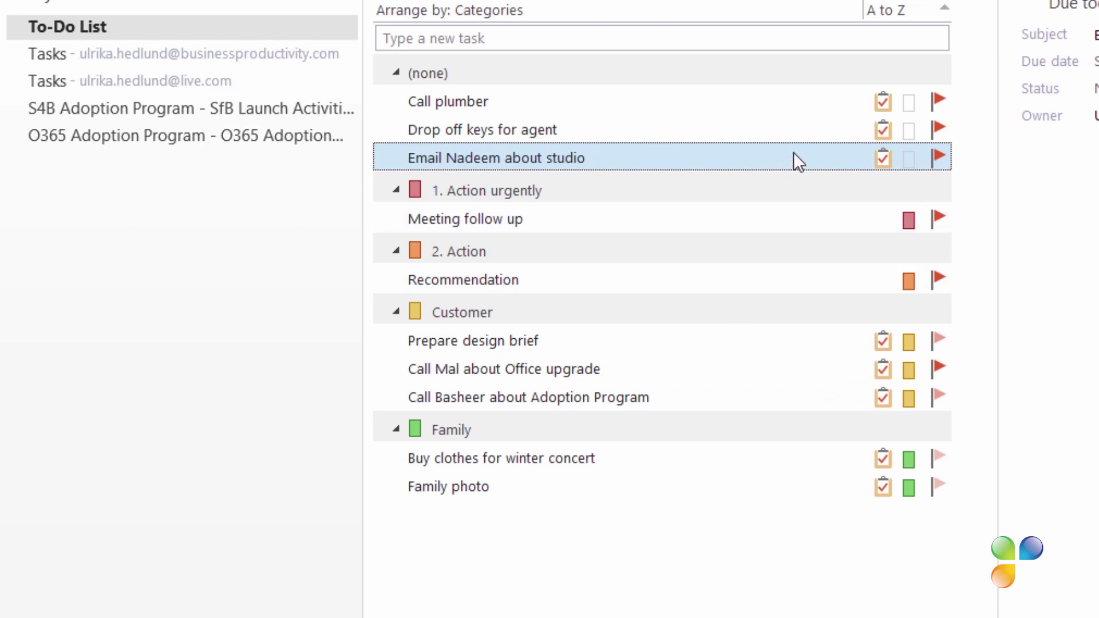
left_click_drag(790, 163, 773, 341)
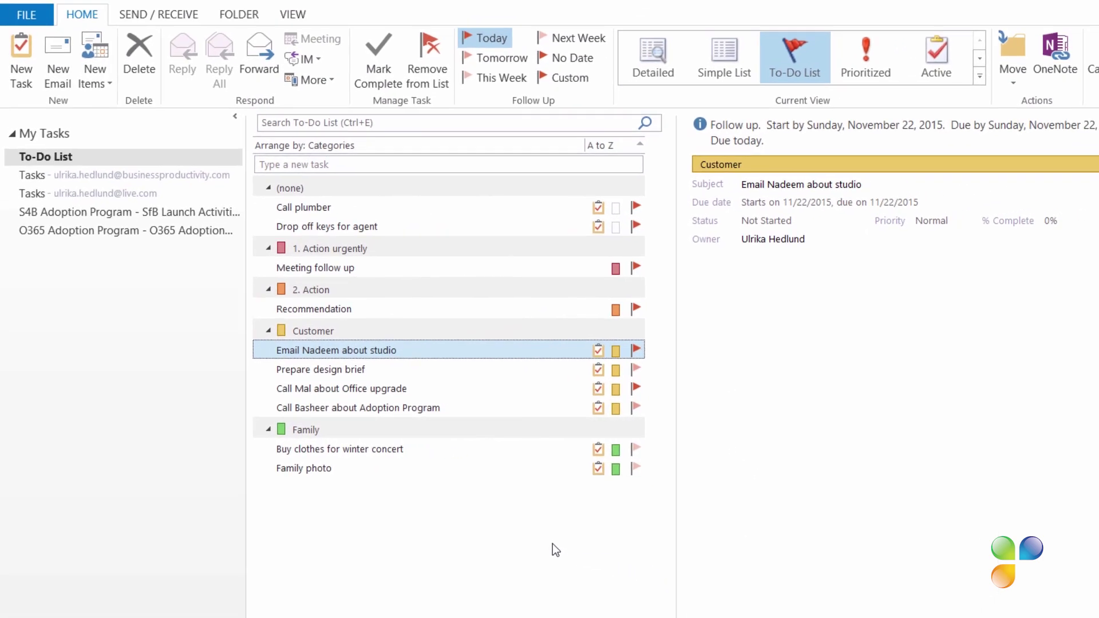
right_click(552, 214)
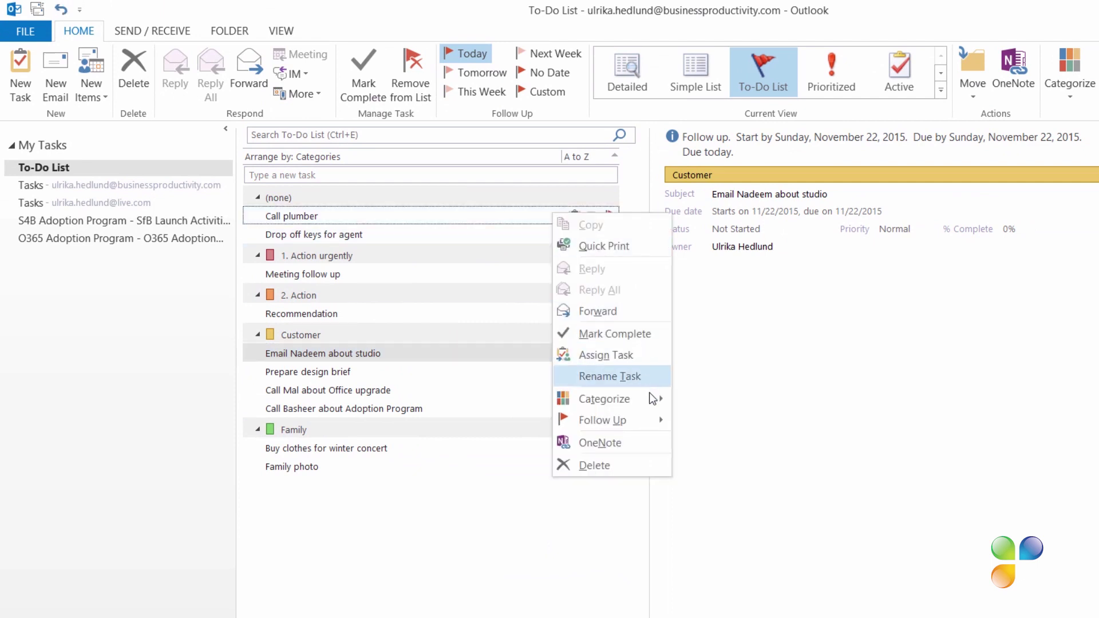
Step: In All Categories, create a green 'Rental Property' category and assign it to Call plumber
mouse_move(655, 404)
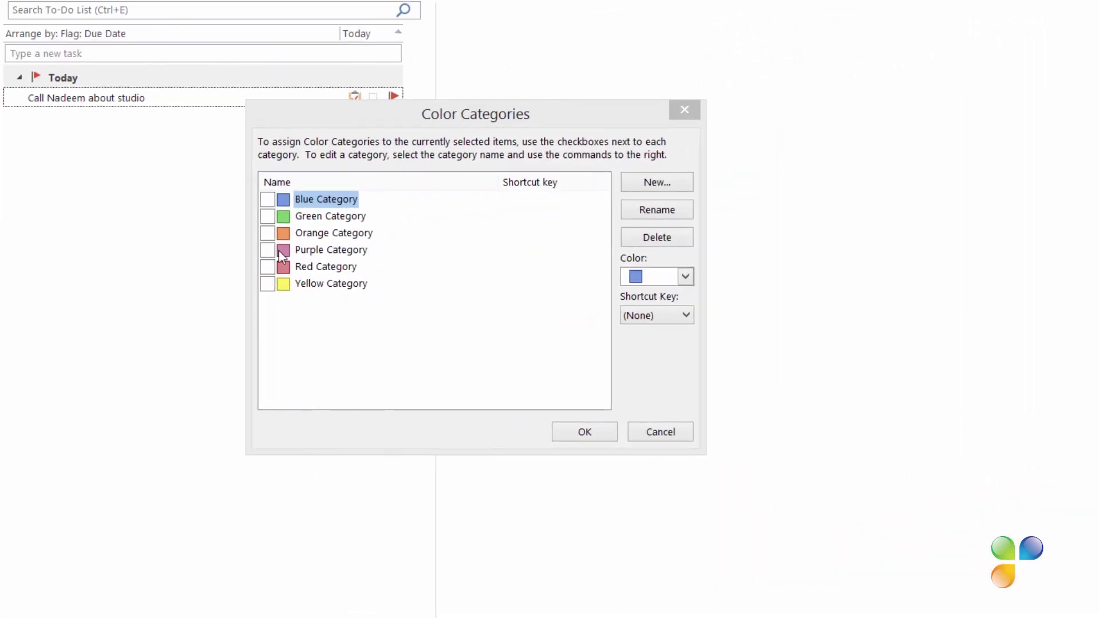
left_click(267, 199)
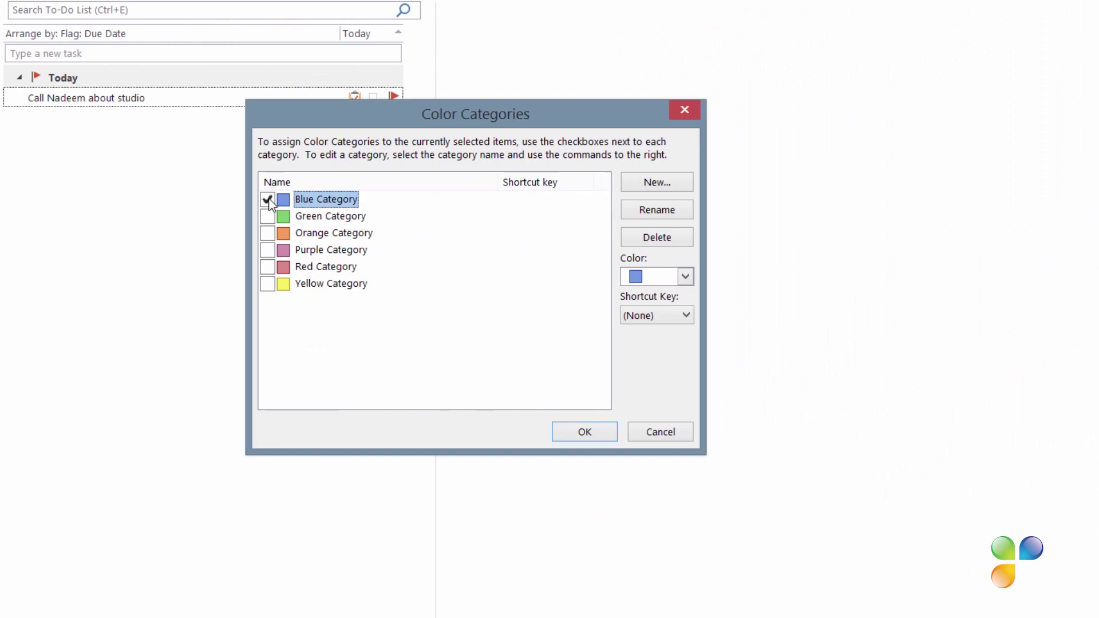
left_click(637, 211)
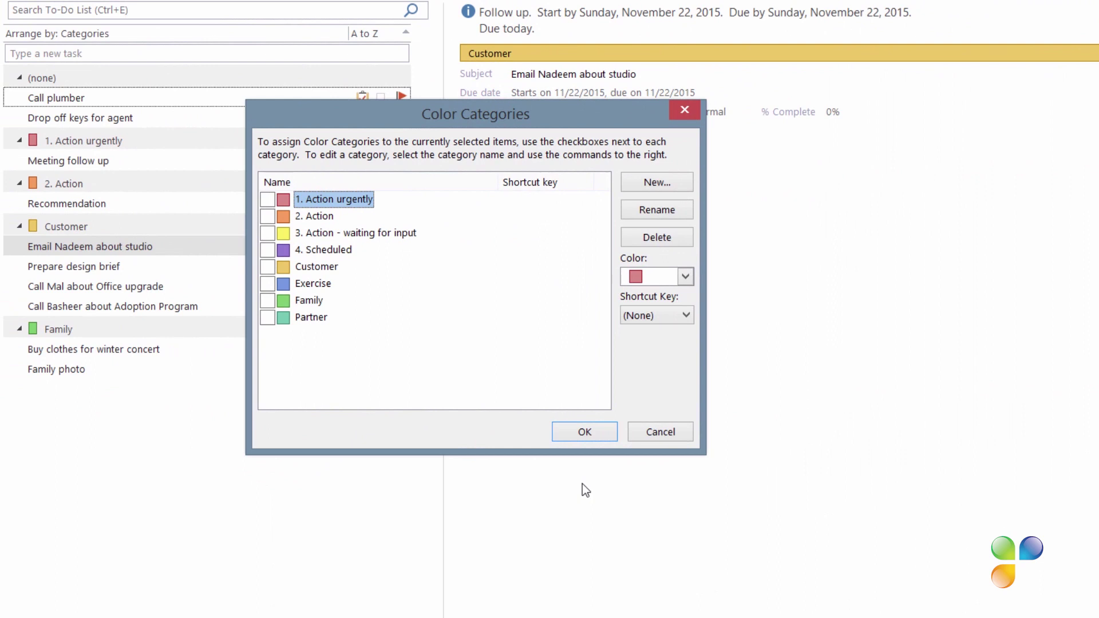
left_click(647, 186)
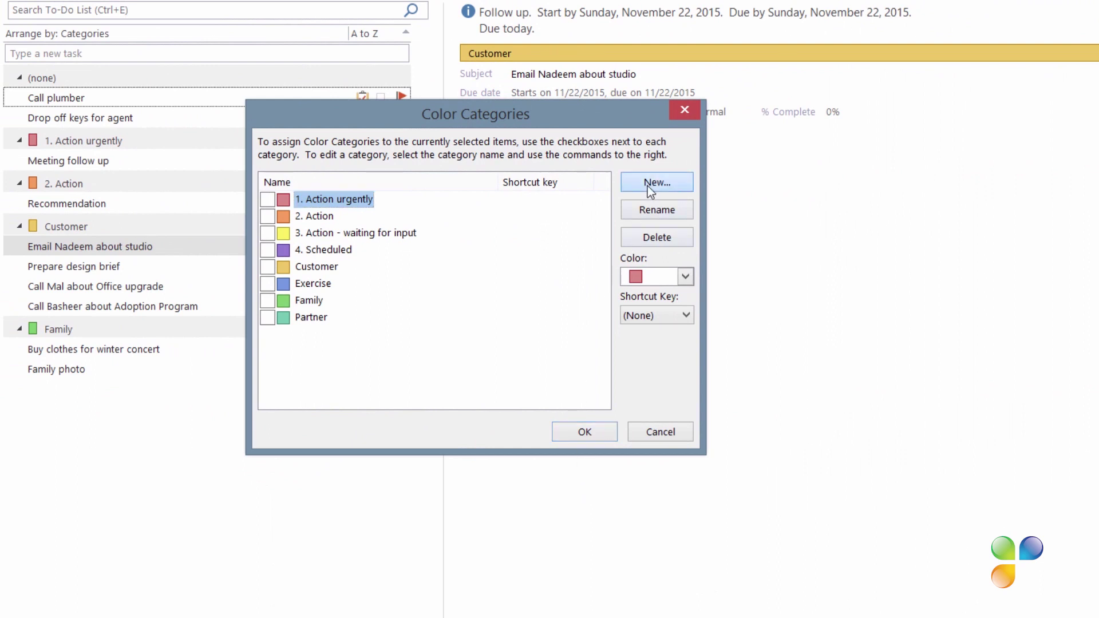
type("Rental")
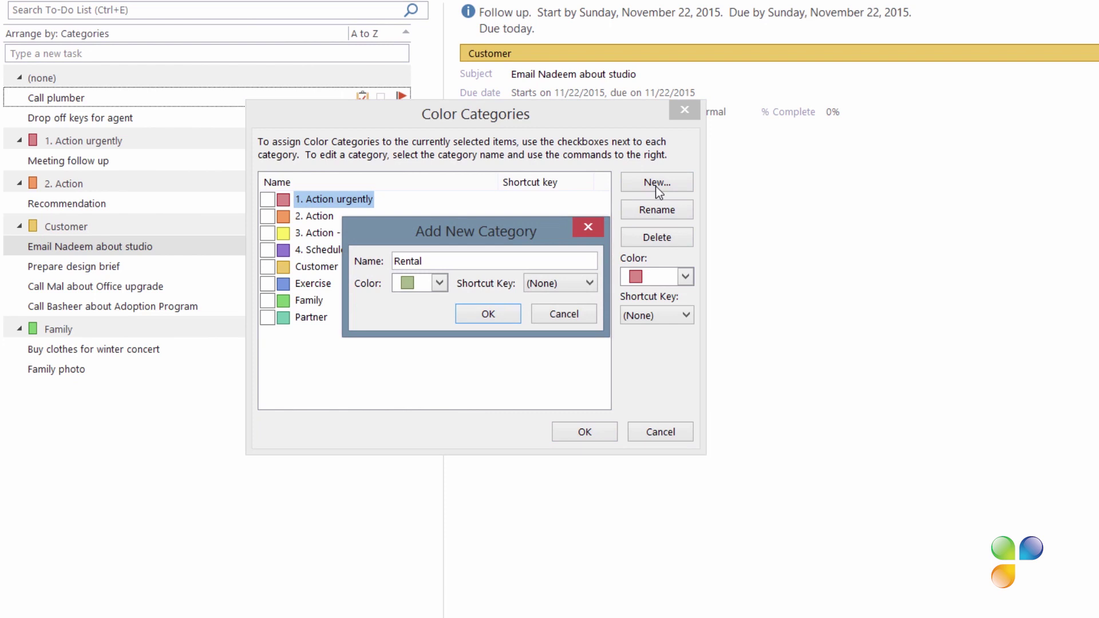
type(" Property")
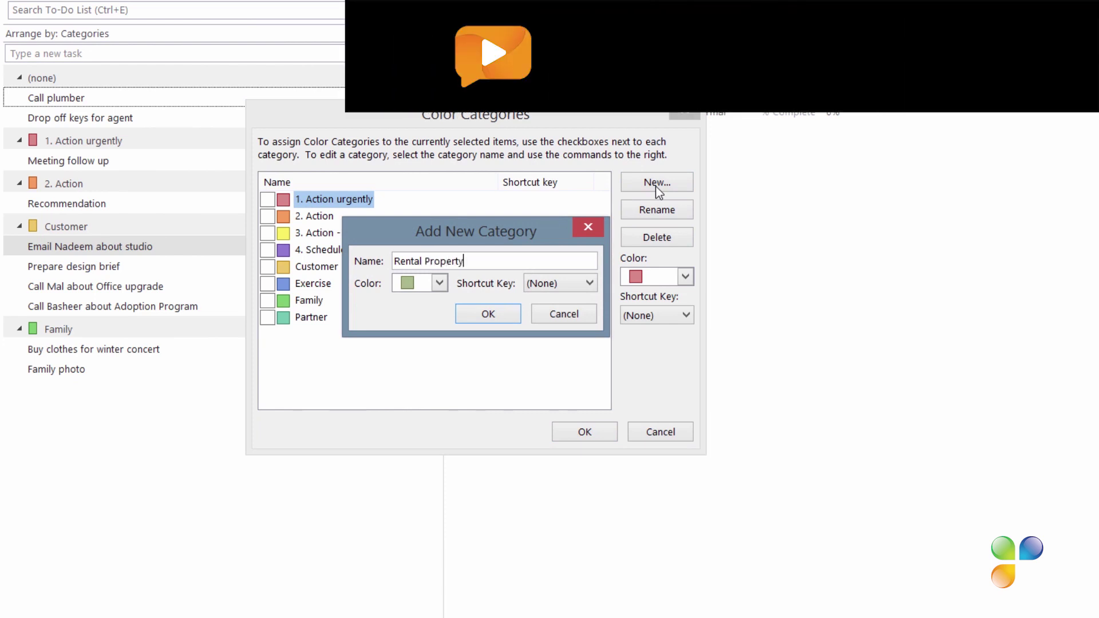
left_click(439, 283)
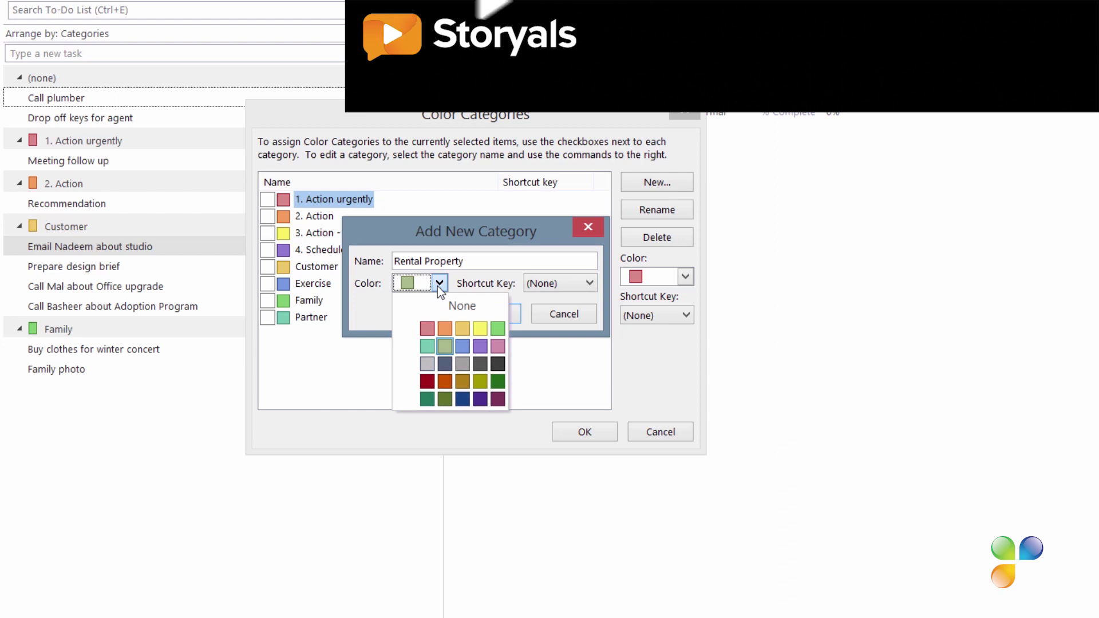
left_click(439, 283)
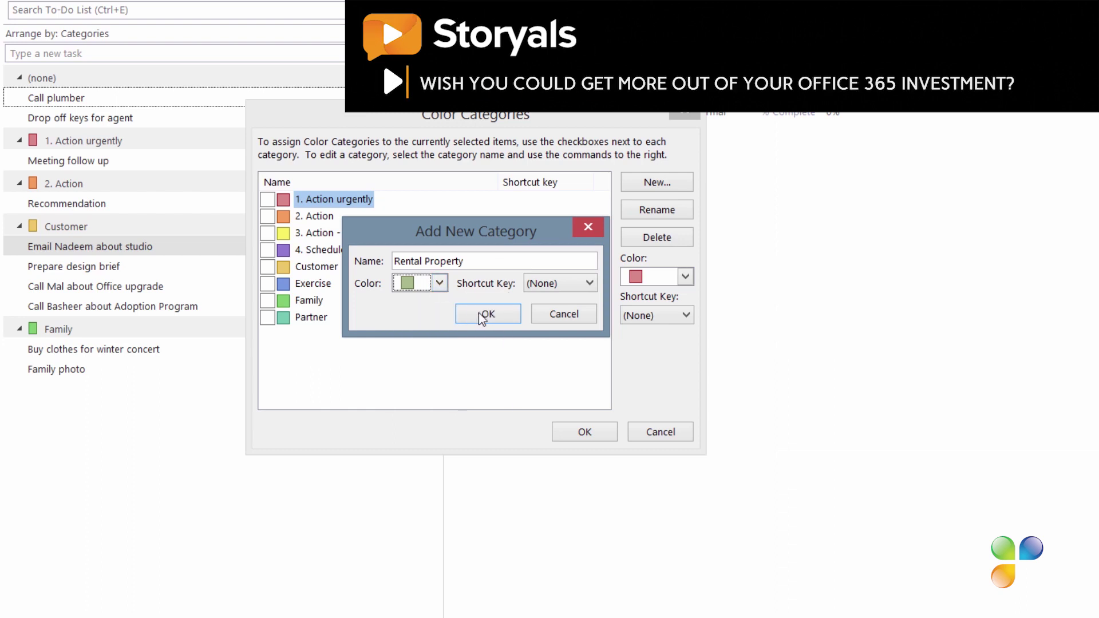
left_click(489, 314)
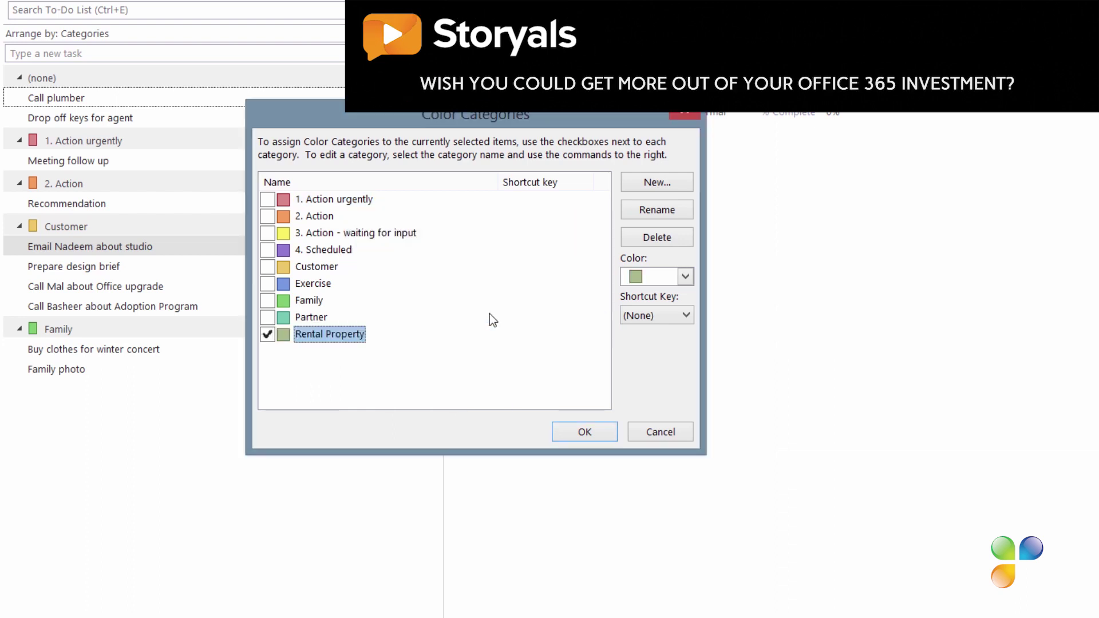
left_click(606, 430)
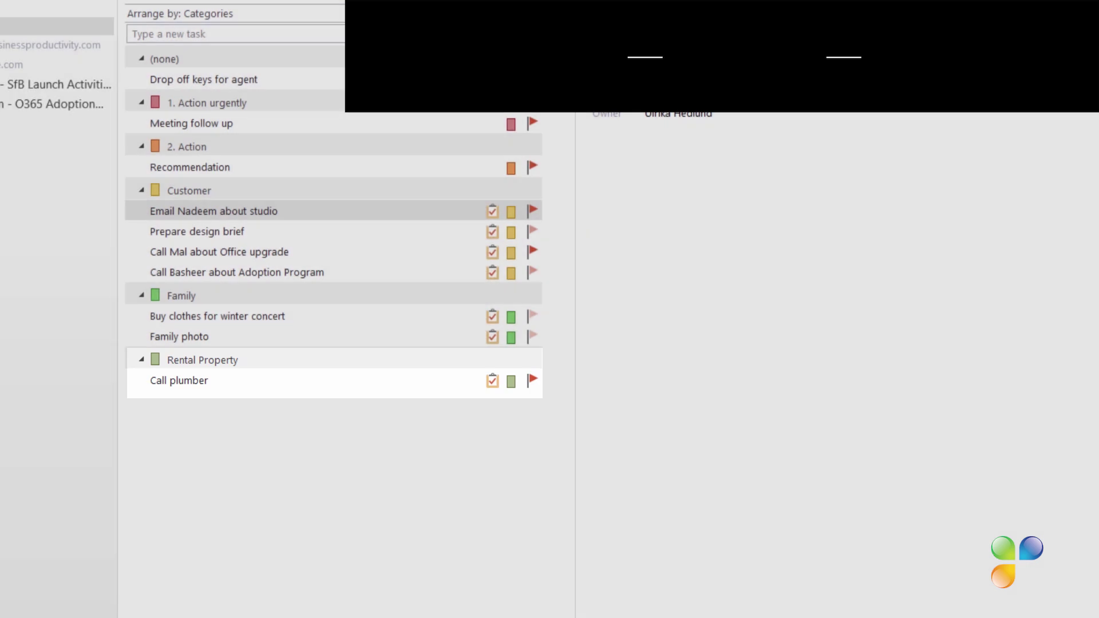
Step: Move the Drop off keys for agent task into the Rental Property group alongside Call plumber
left_click(297, 78)
left_click_drag(319, 193, 314, 387)
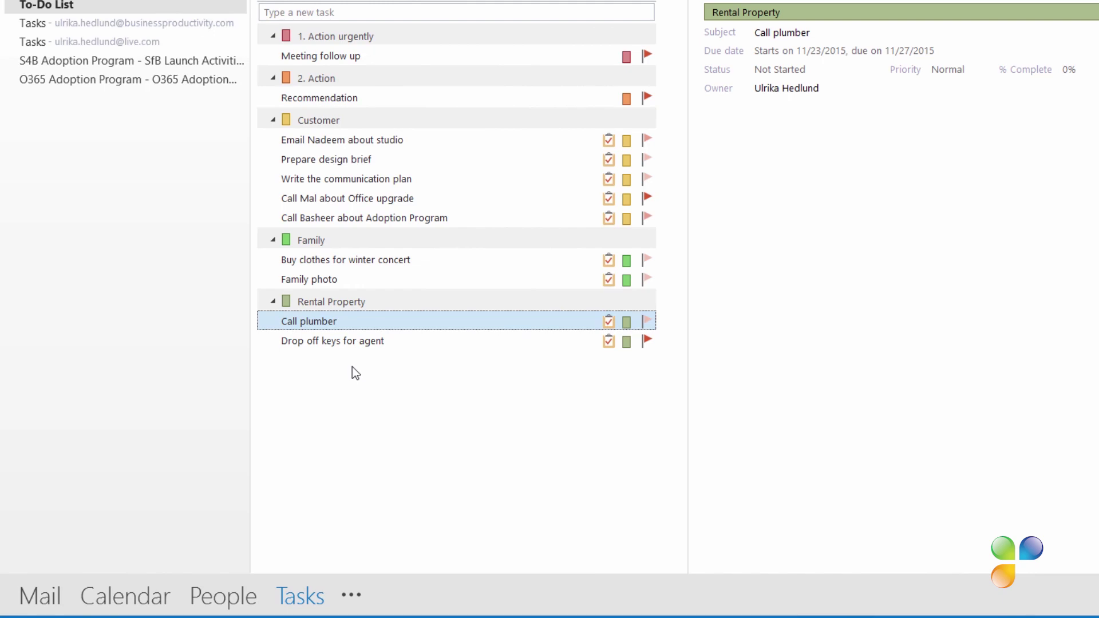
Step: Send the colleague the instant message 'Hi! Did you call the plumber about the kitchen?'
mouse_move(224, 597)
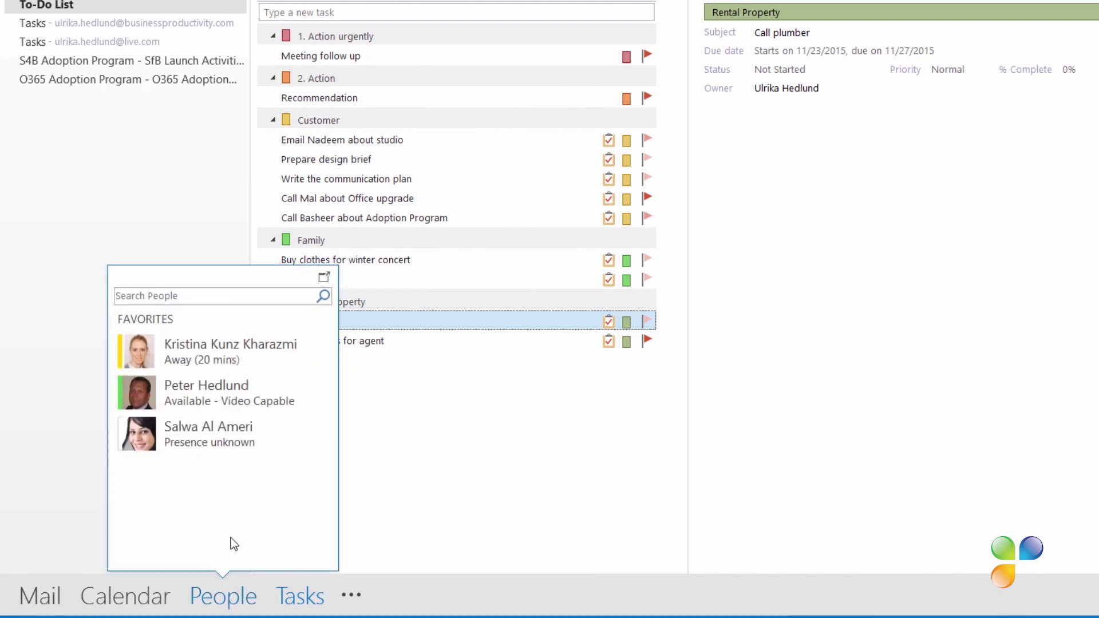
mouse_move(233, 404)
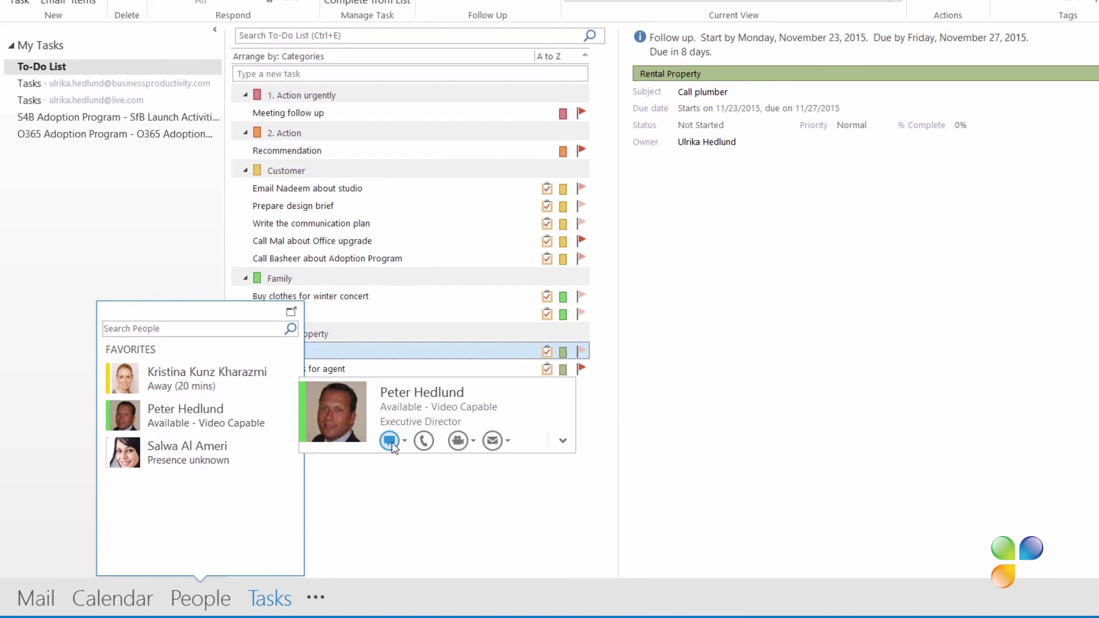
left_click(390, 441)
type("Hi! Did you call the plumber about the kitchen?")
key("Return")
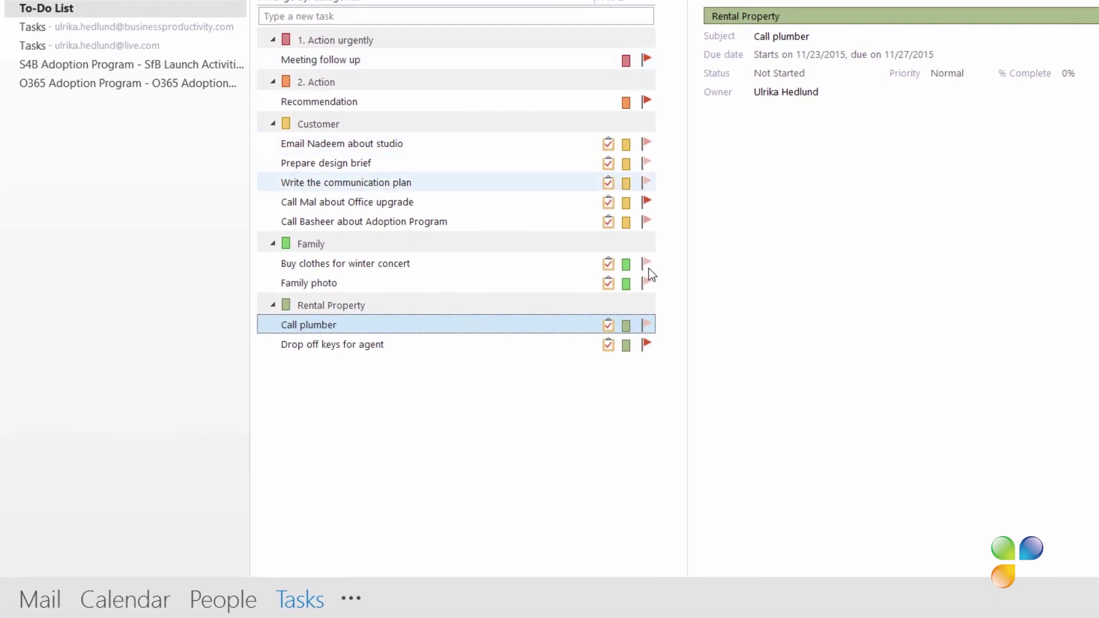
Step: Turn Call plumber into a task assignment addressed to the colleague and send it
right_click(527, 323)
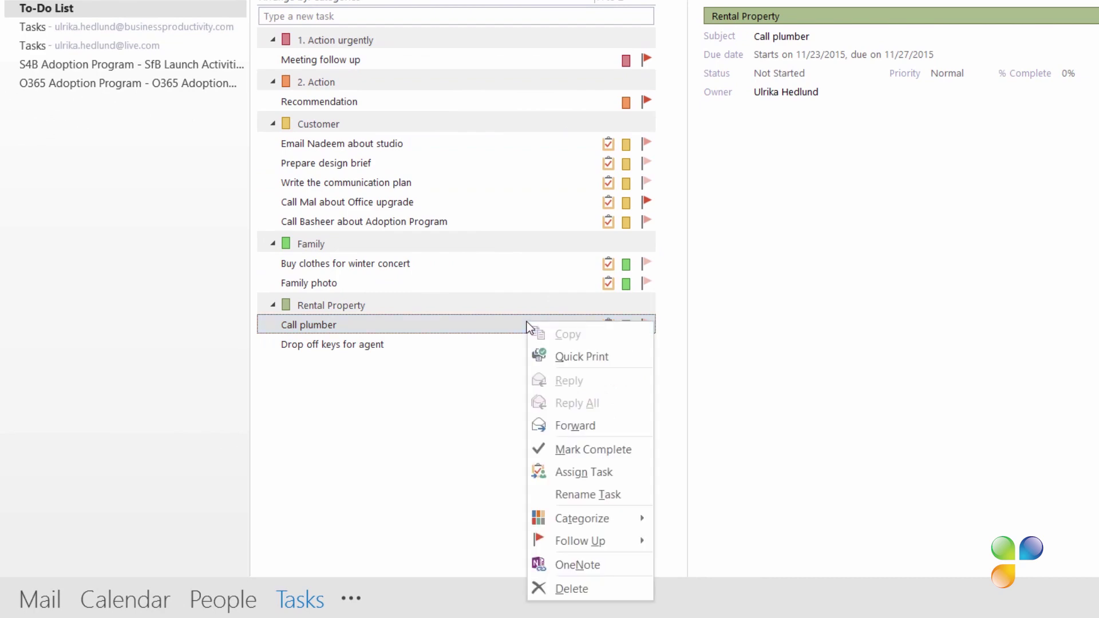
left_click(587, 475)
type("peter")
key("Return")
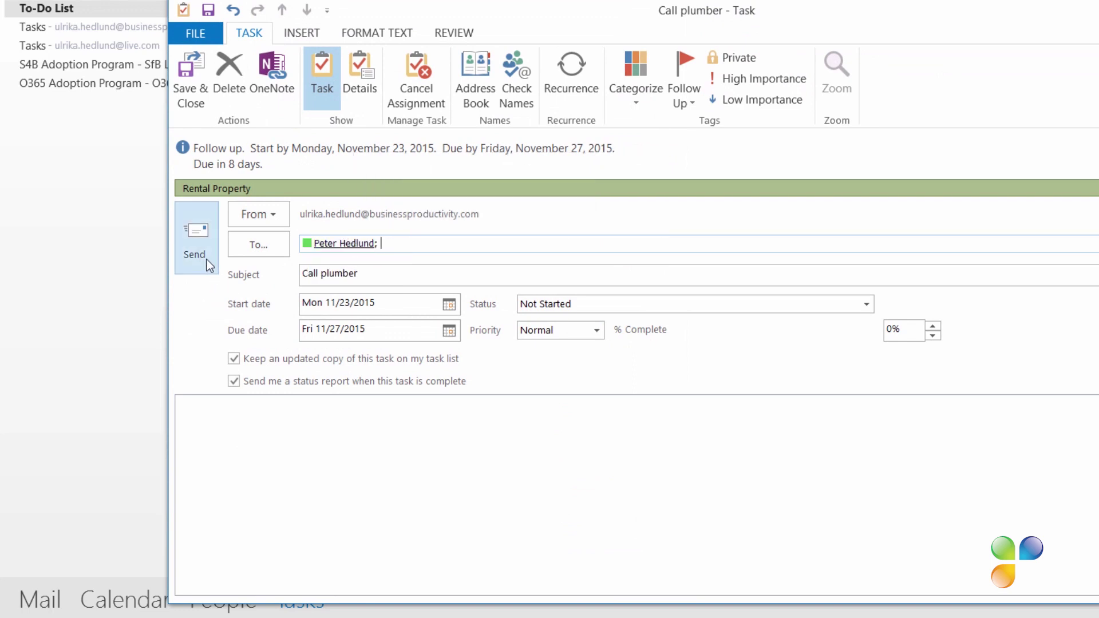
left_click(197, 244)
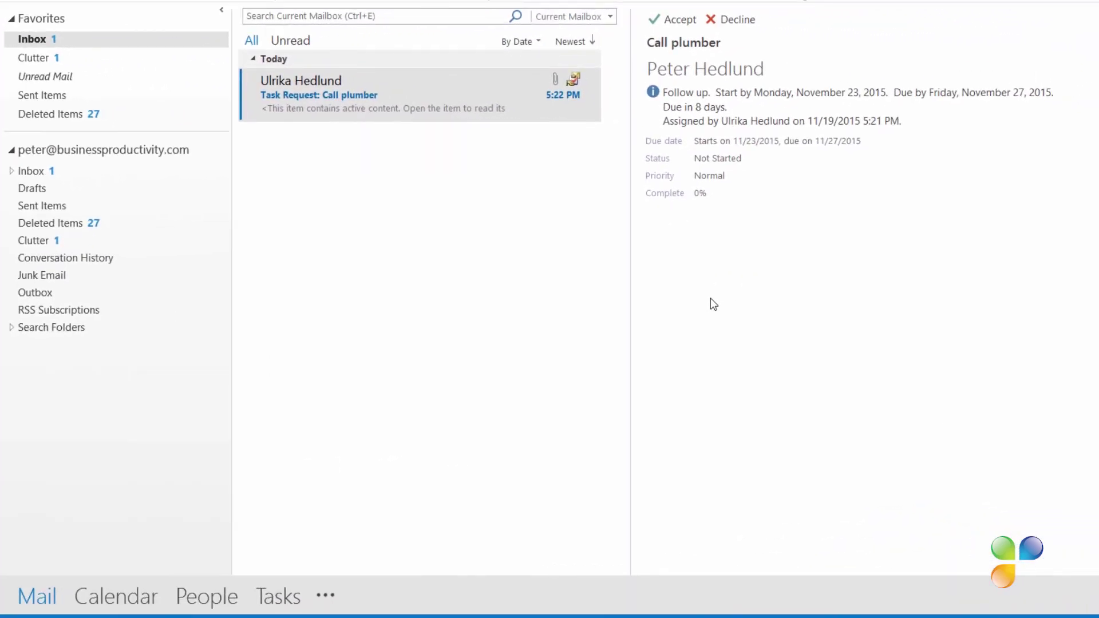
Step: Accept the Call plumber task request, then flag that task as complete
left_click(680, 21)
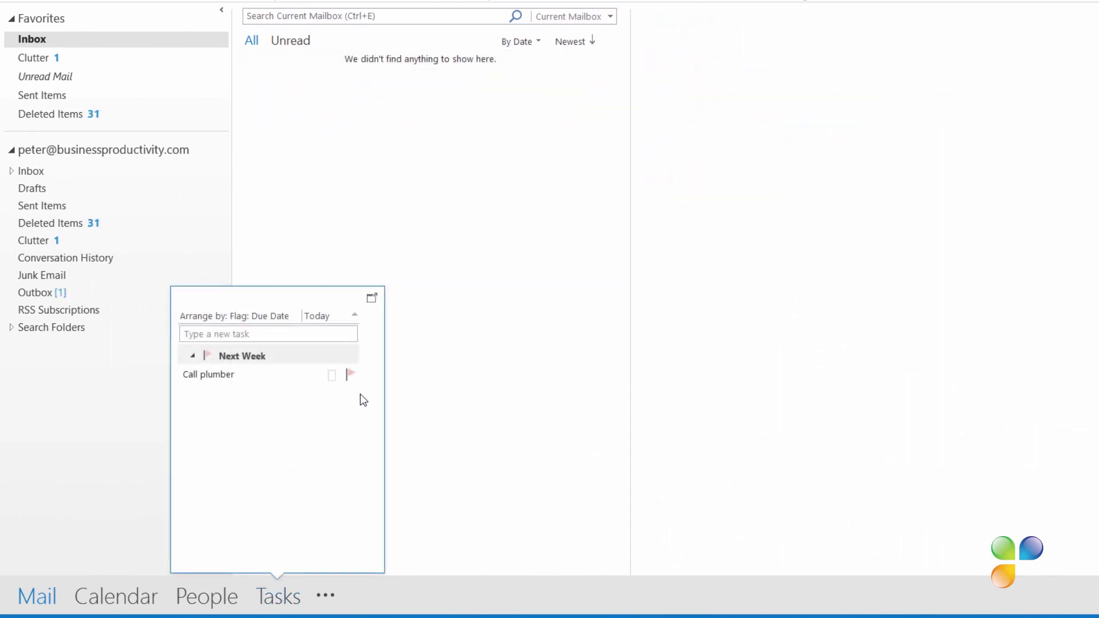
left_click(351, 375)
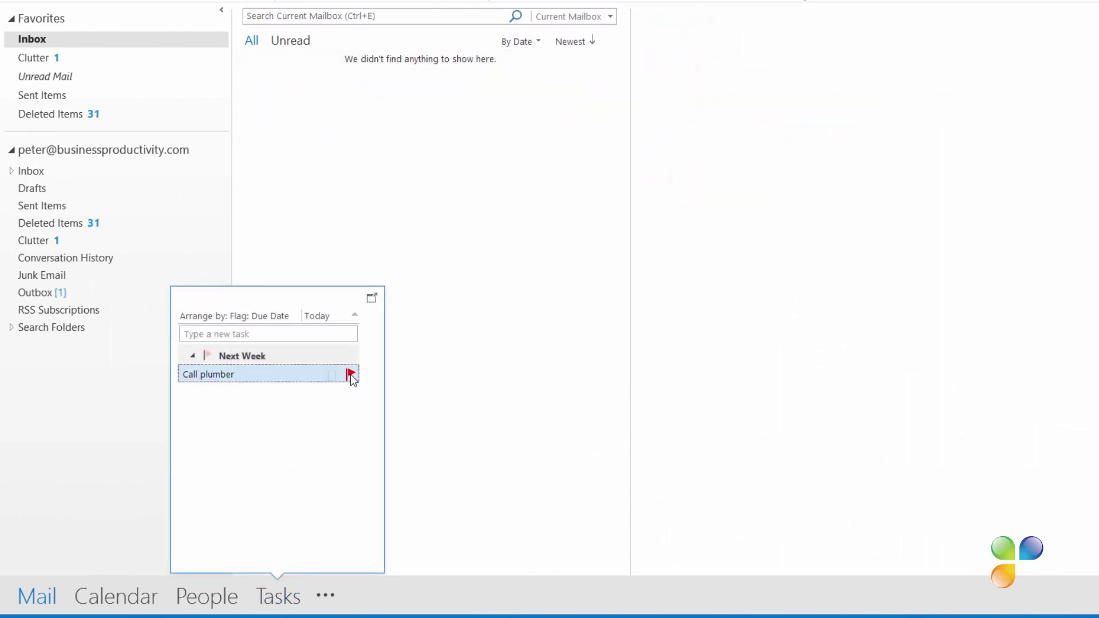
left_click(351, 375)
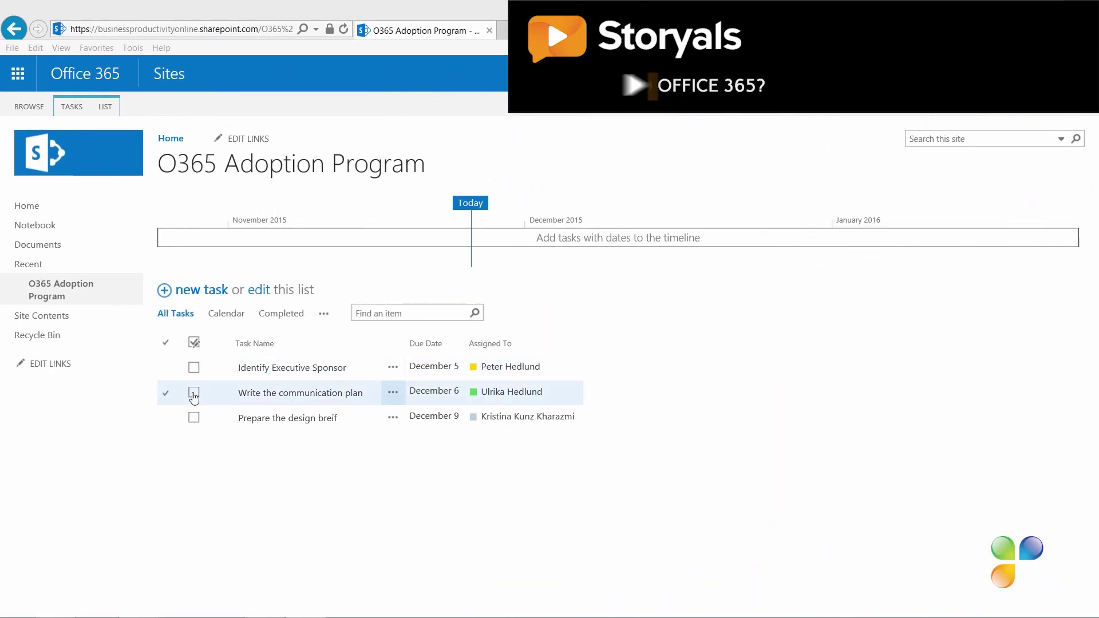
Step: Check off Write the communication plan and link the O365 Adoption Program list to desktop Outlook
left_click(193, 394)
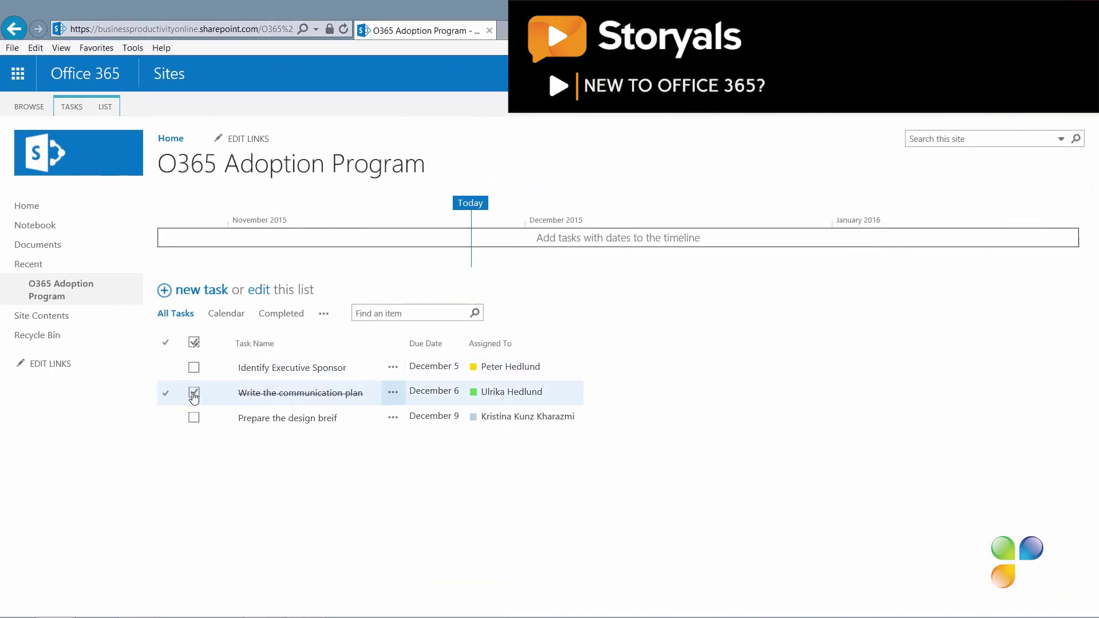
left_click(109, 107)
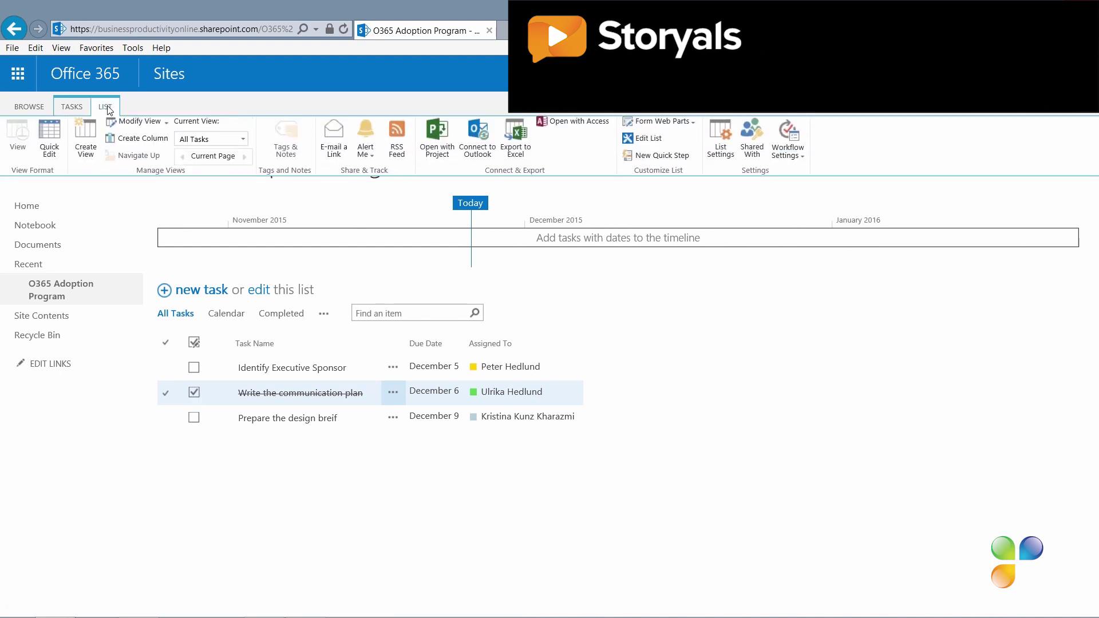
left_click(485, 156)
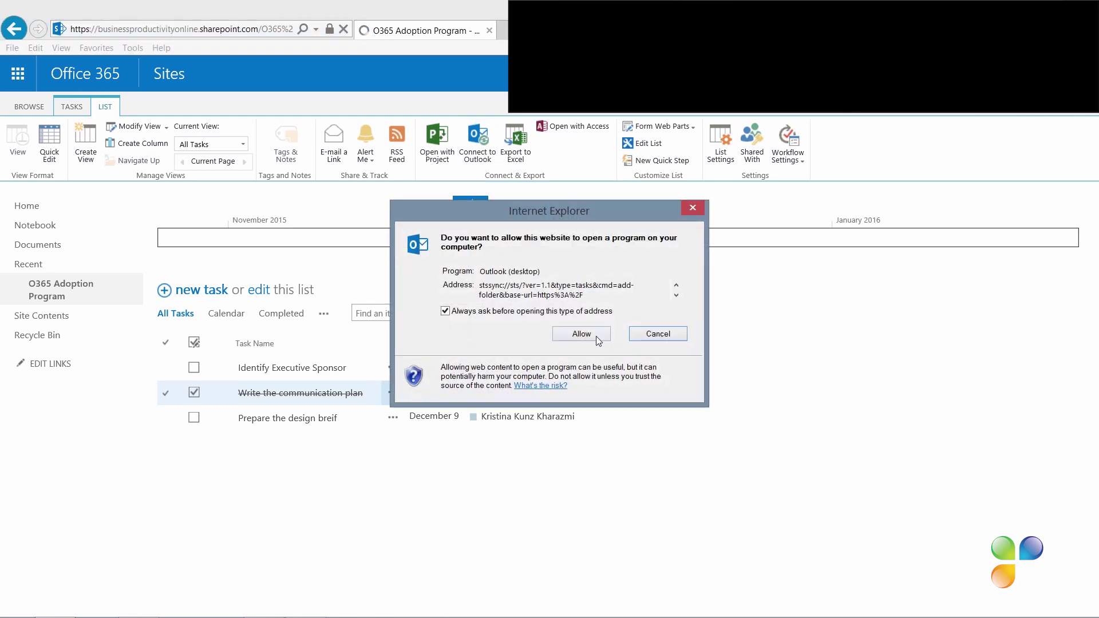
left_click(595, 334)
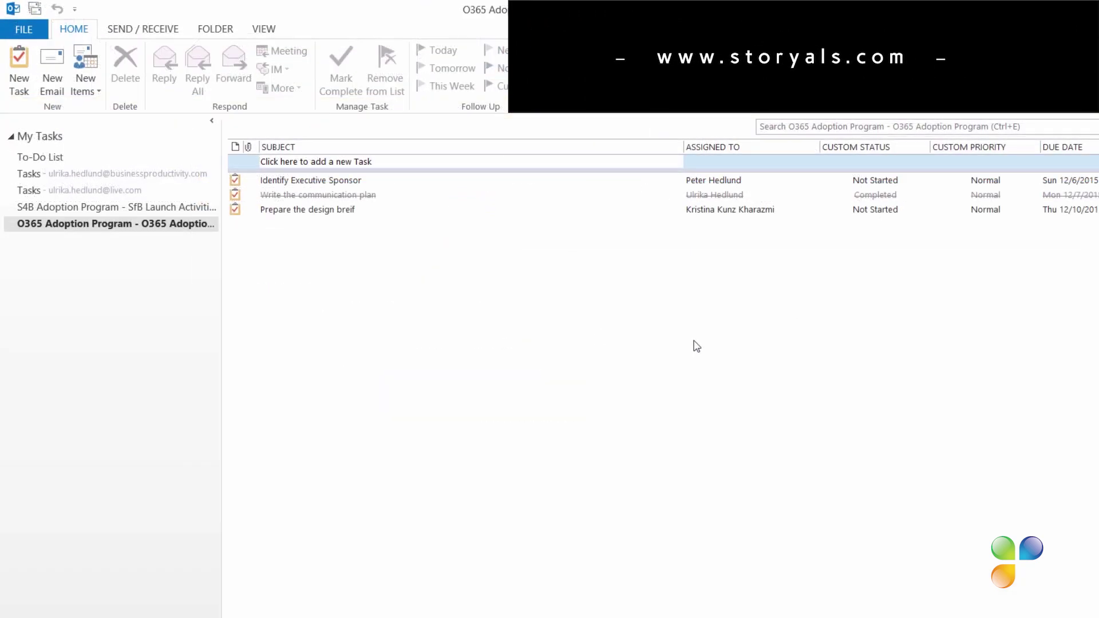